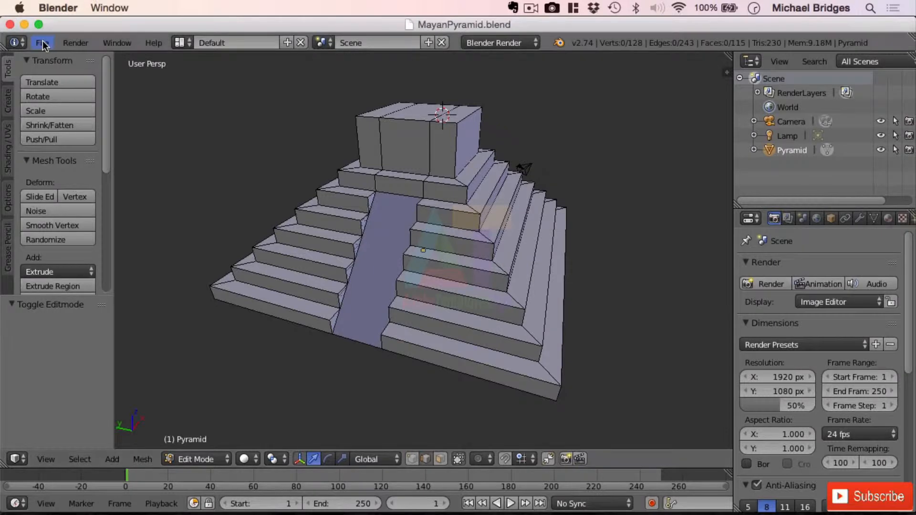
- Start a new file by reloading the default start-up scene
click(44, 43)
click(87, 153)
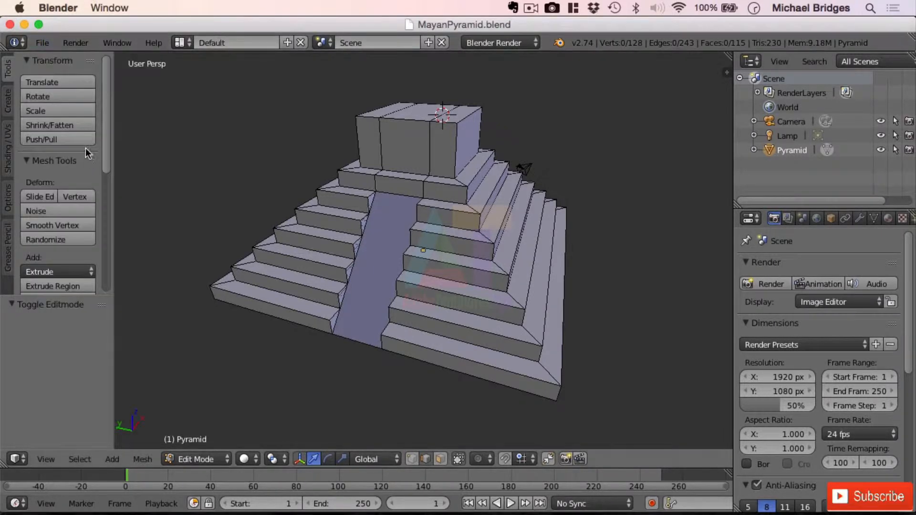
click(43, 42)
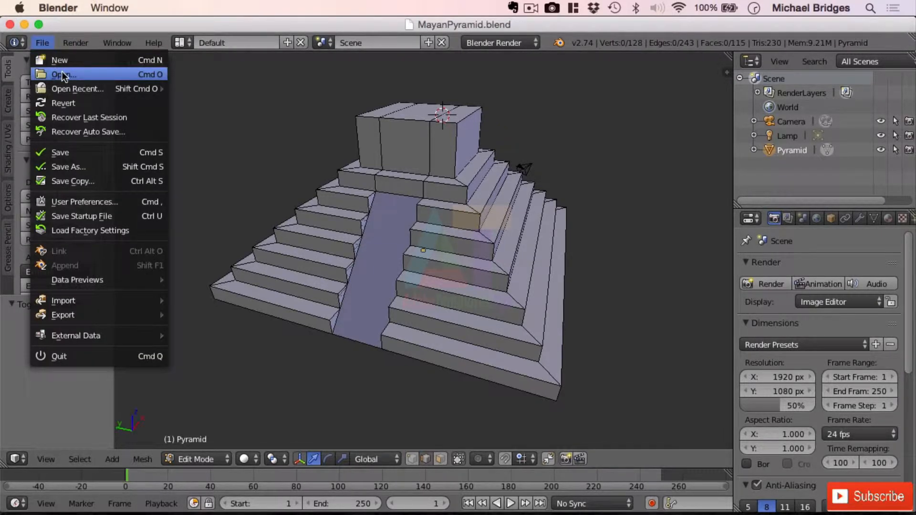
click(73, 61)
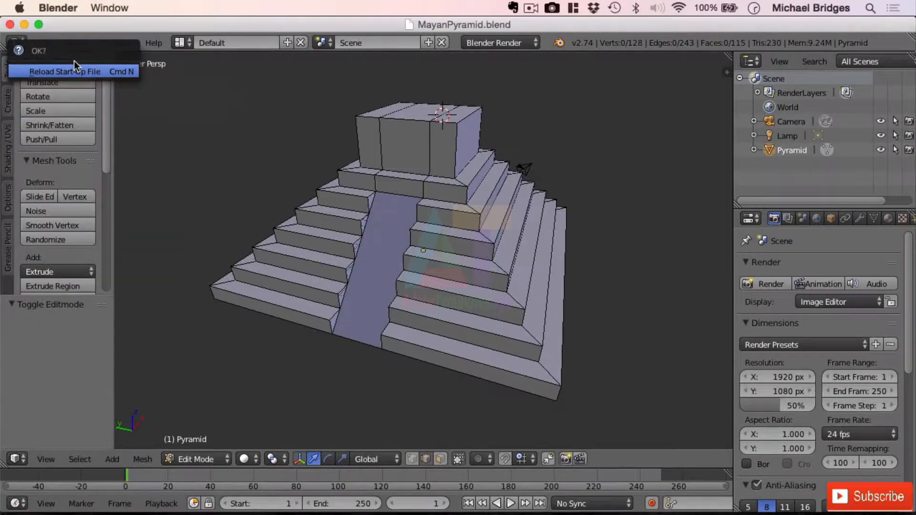
click(76, 72)
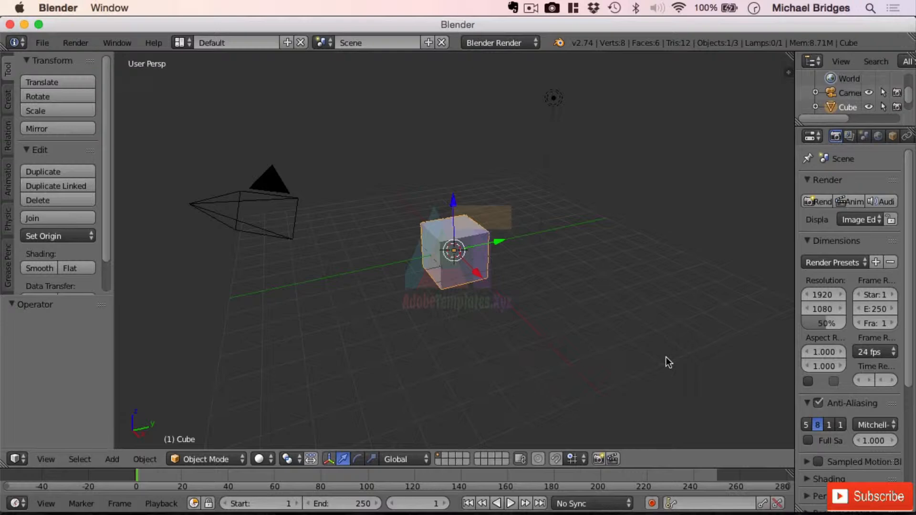
- Enable snapping and move the default cube up 1 unit along the Z axis
click(555, 459)
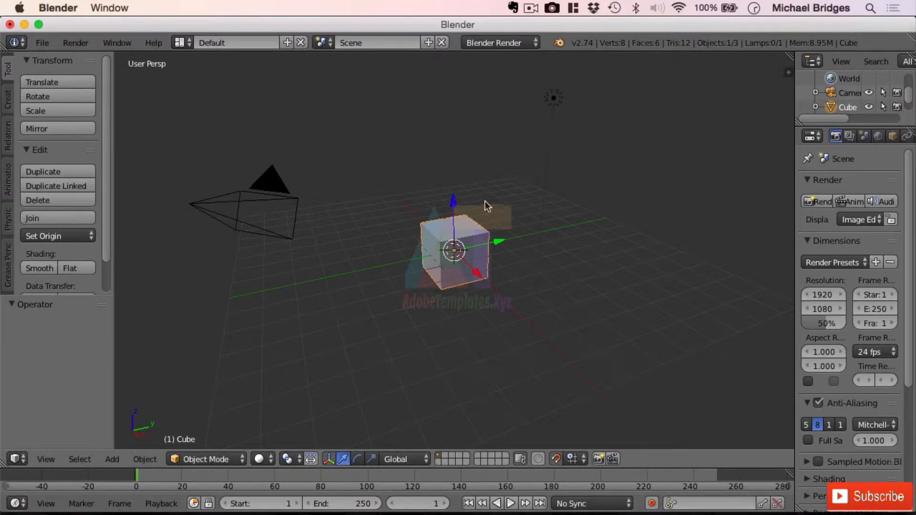
key(g)
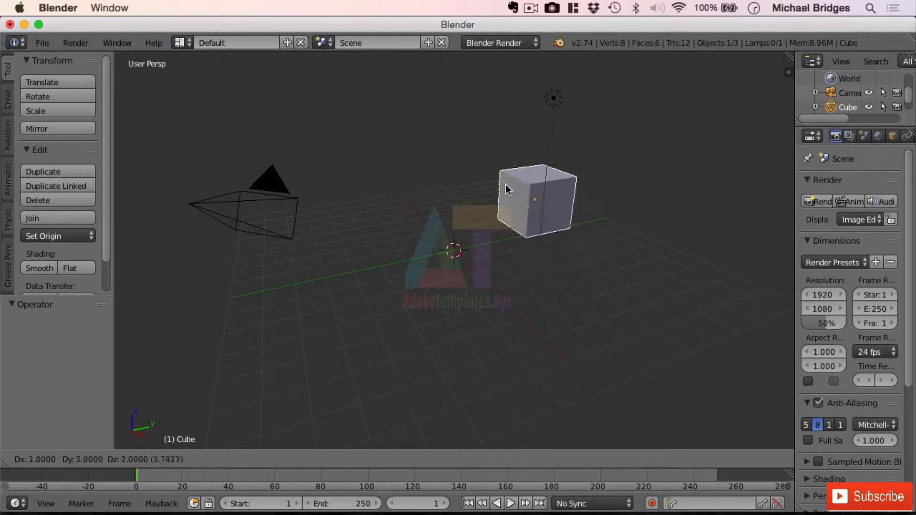
key(z)
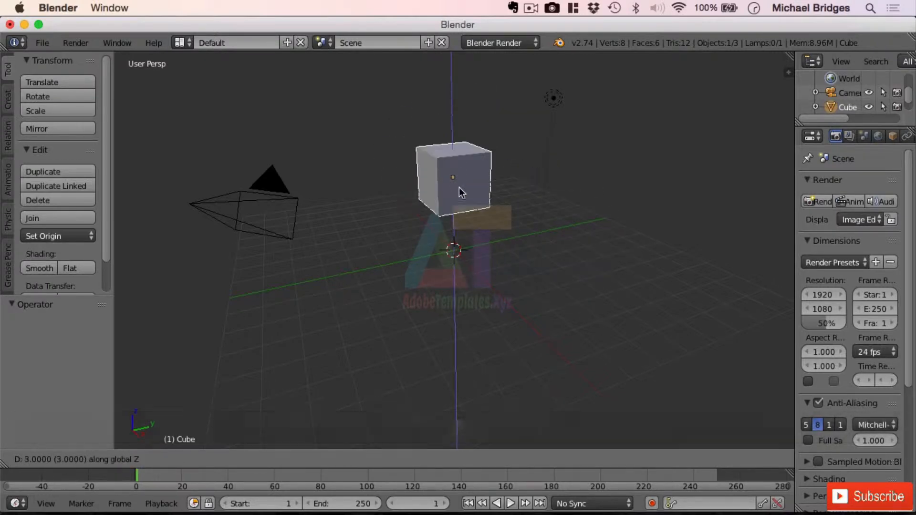
click(452, 225)
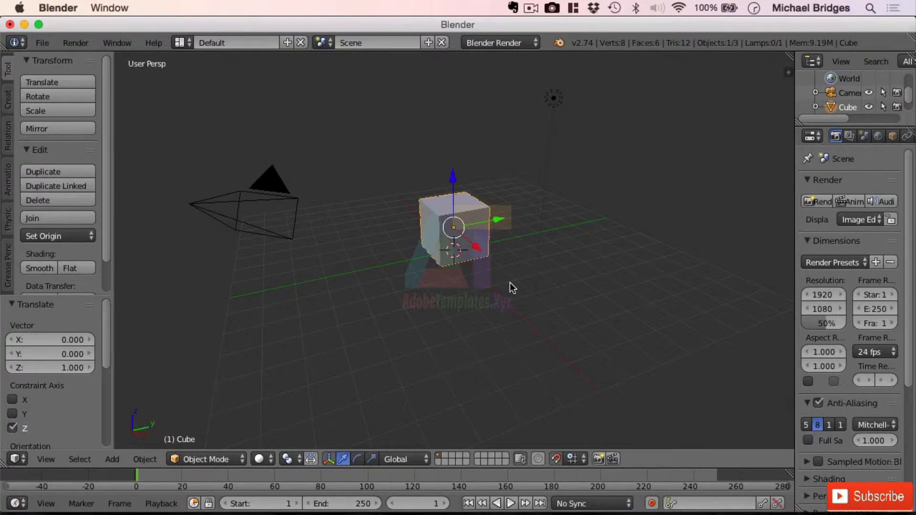
- Move the cube down 1 unit along Z, toggling snapping off and back on while it moves
key(shift)
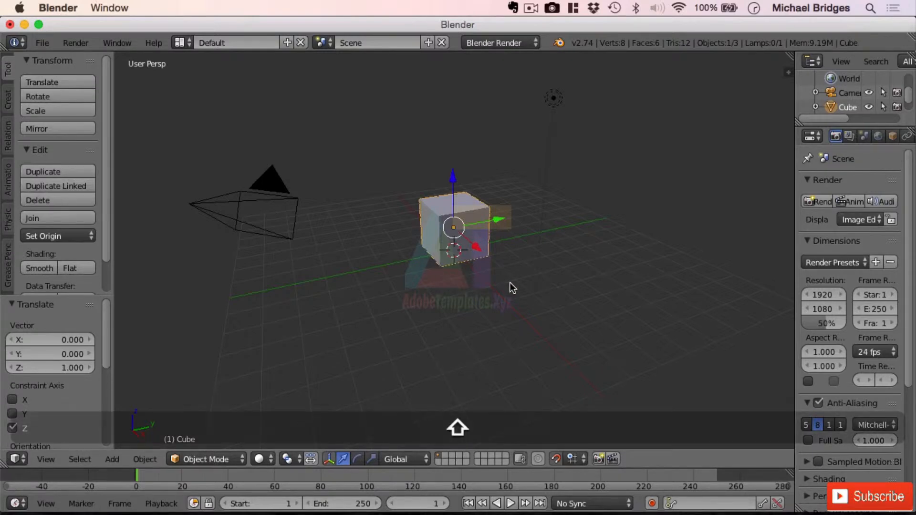
key(shift+Tab)
key(shift+Tab)
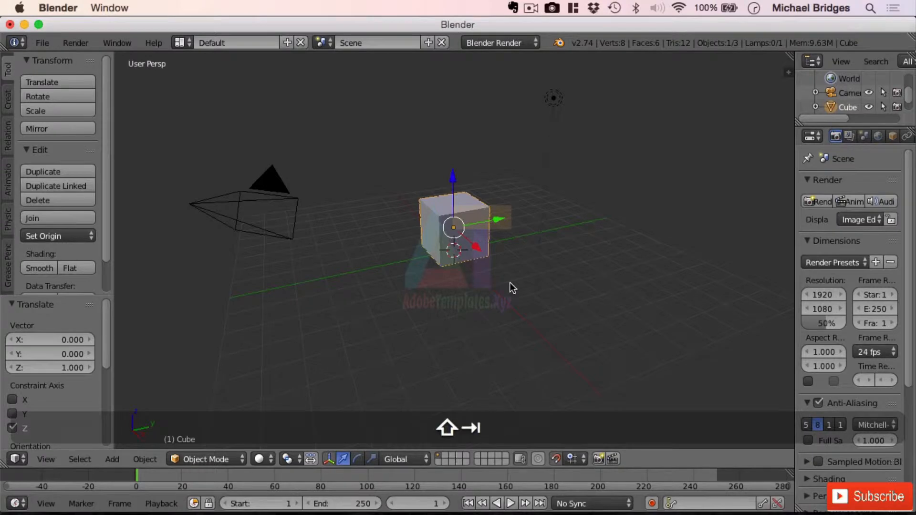
key(g)
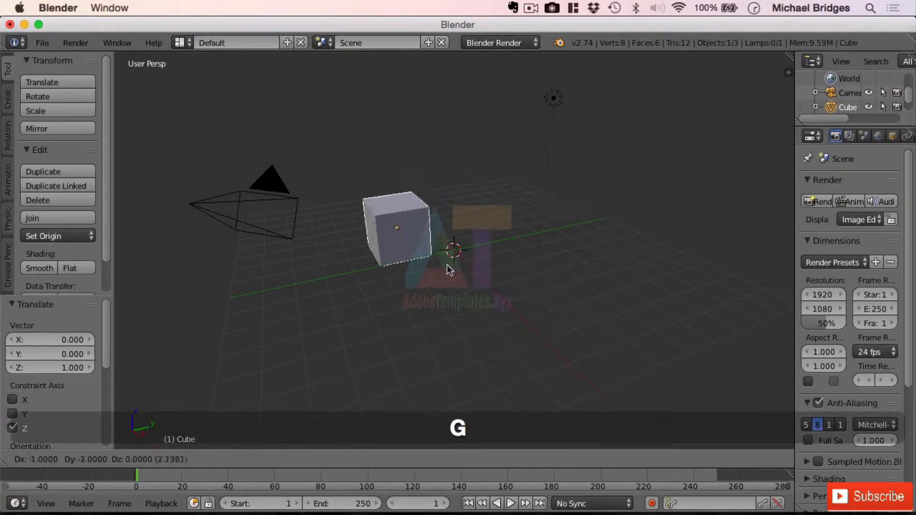
key(shift+Tab)
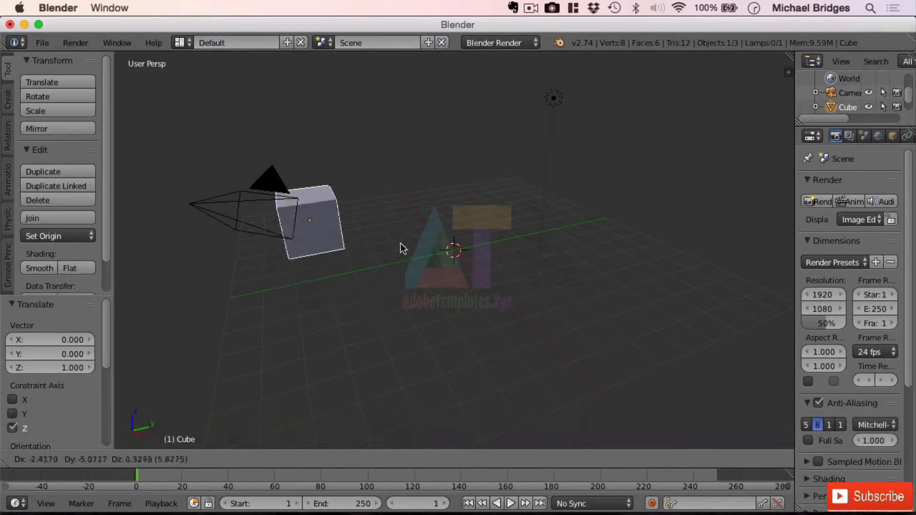
key(shift+Tab)
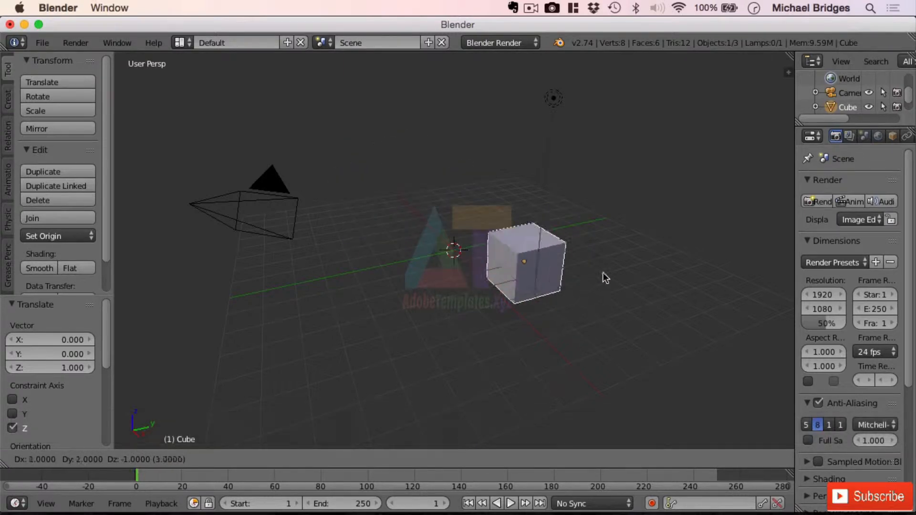
click(529, 277)
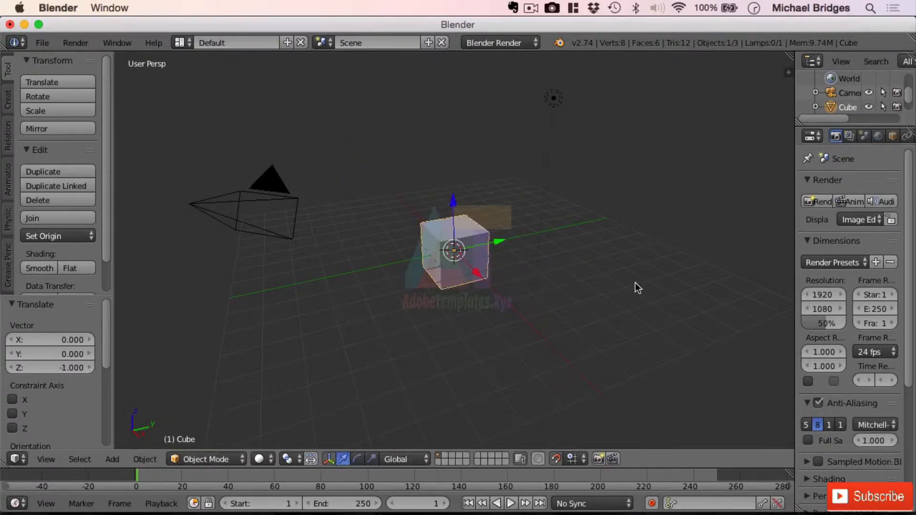
click(572, 460)
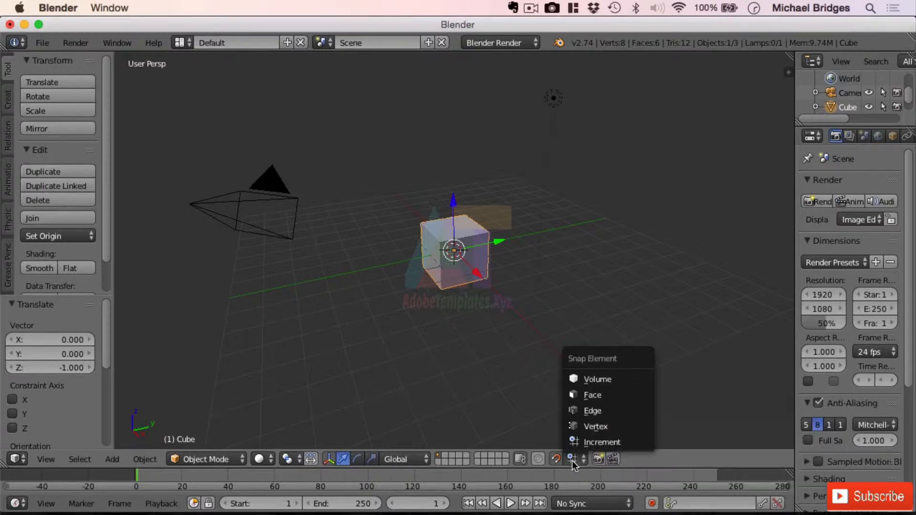
click(609, 427)
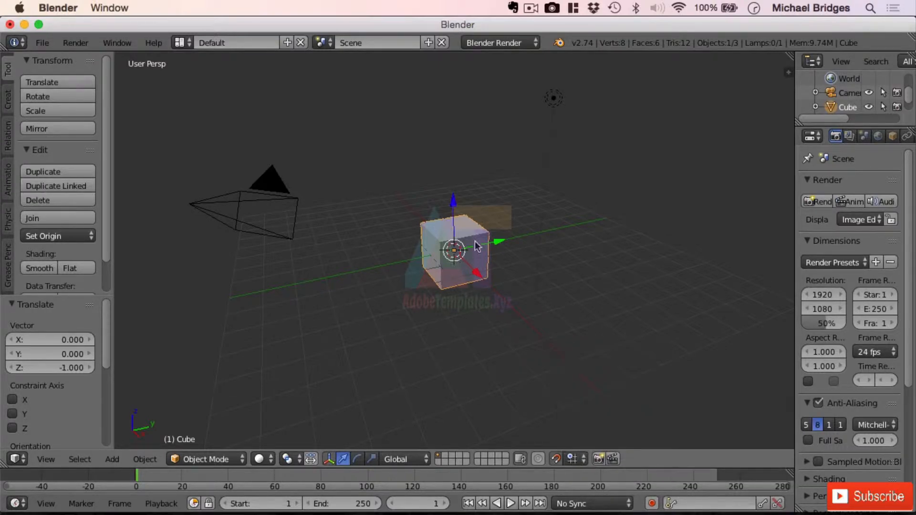
click(578, 460)
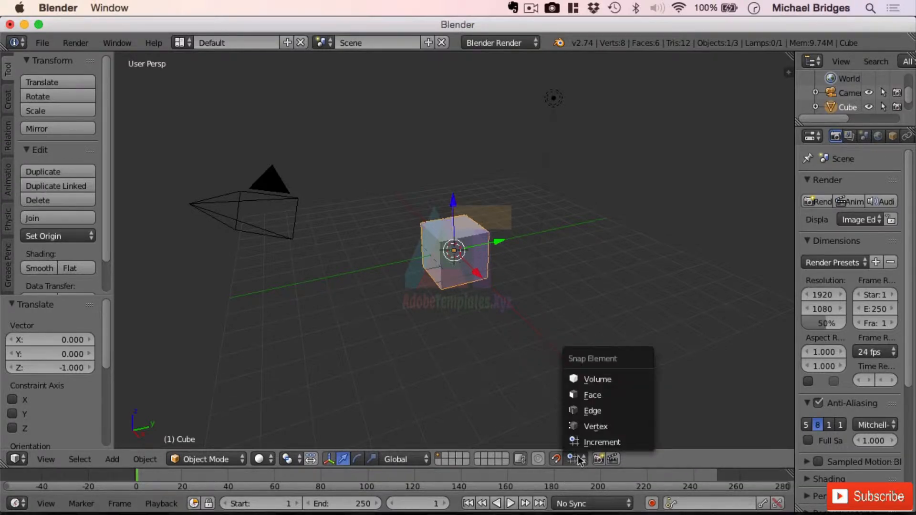
click(606, 426)
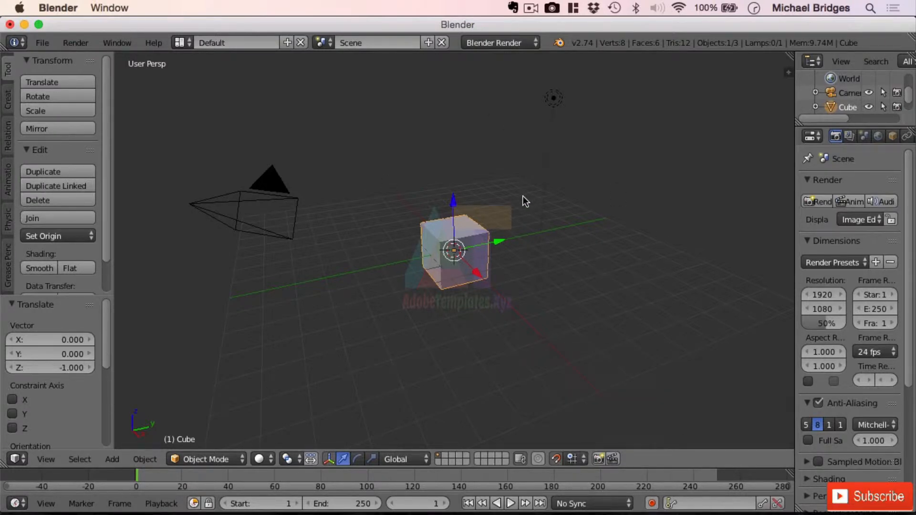
- Add a second cube and move it up 2 units along Z so it sits on the first cube
key(shift+a)
mouse_move(499, 215)
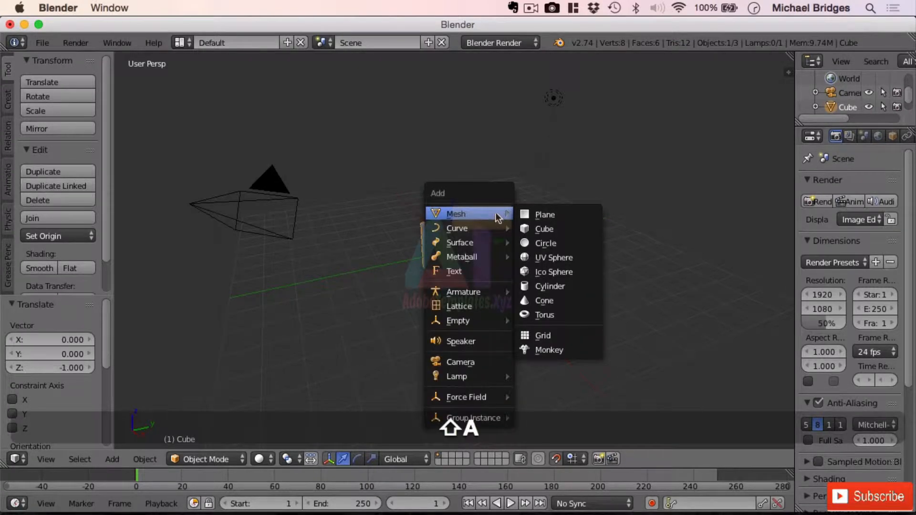
click(554, 228)
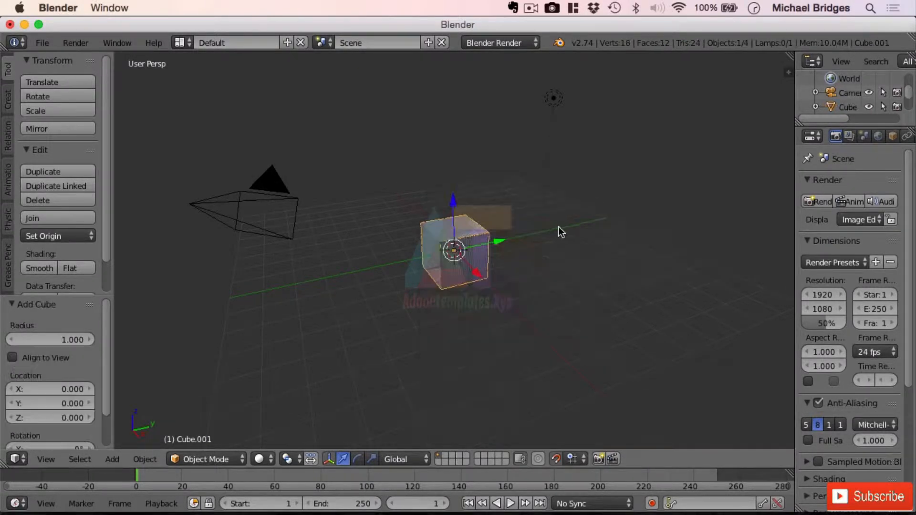
key(g)
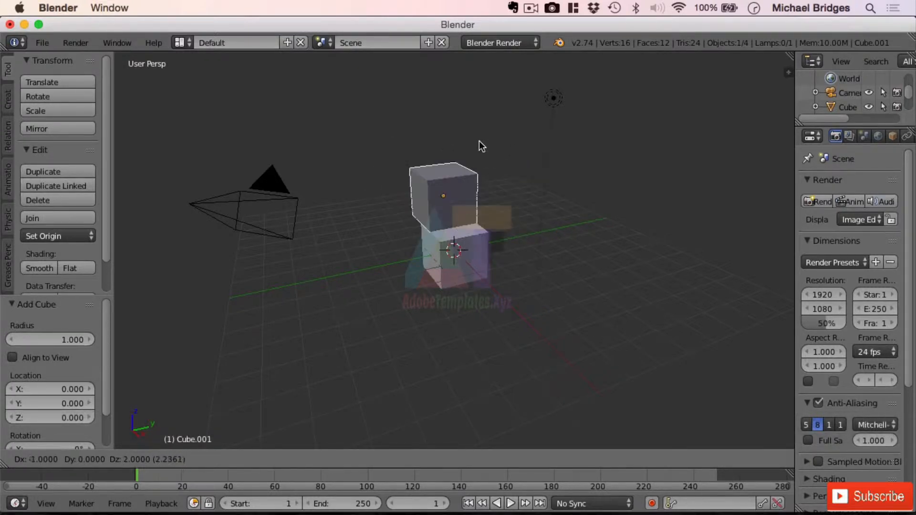
key(z)
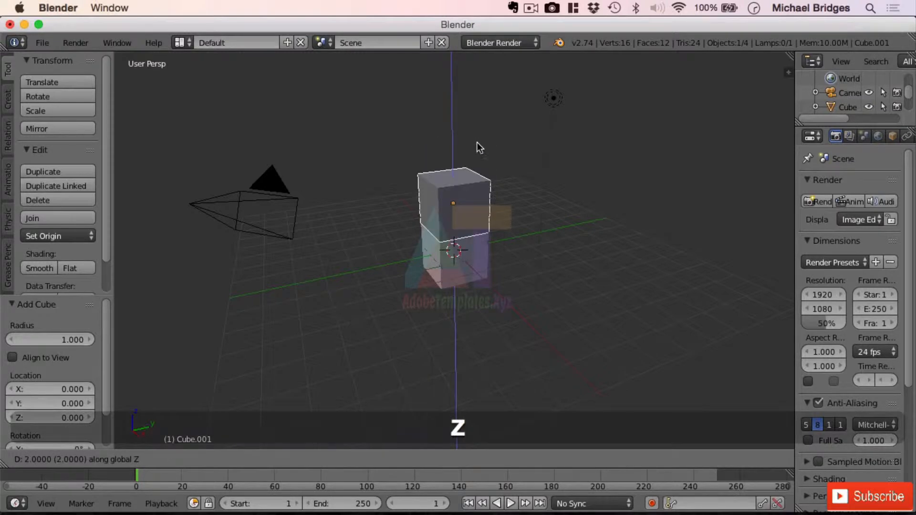
click(478, 142)
- Turn snapping off and move the second cube freely away by about X -1.9, Y -5.8, Z 0.4
middle_drag(572, 244, 480, 173)
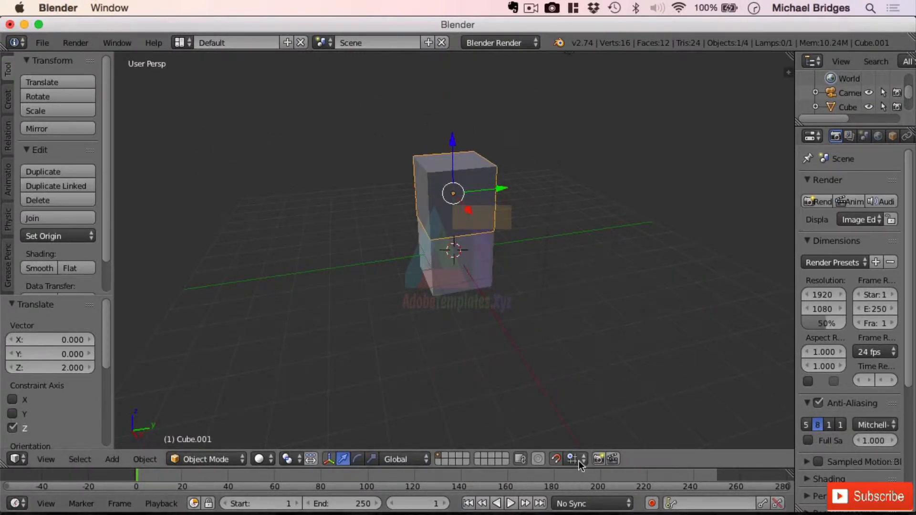
key(g)
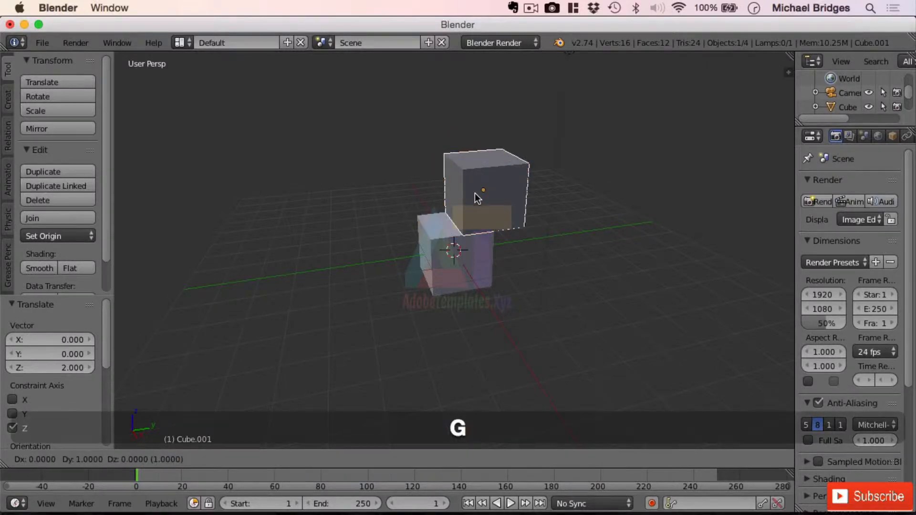
key(shift+Tab)
click(314, 192)
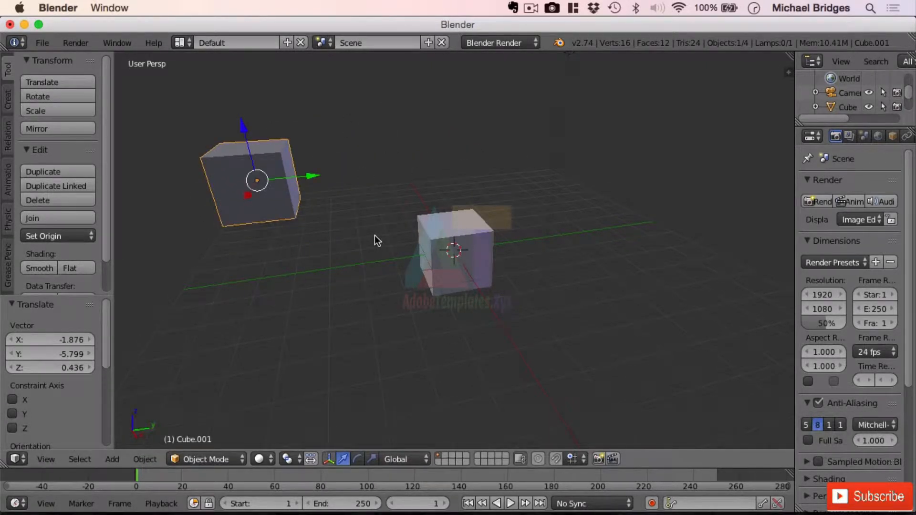
- Turn snapping back on and move the second cube 1 unit along Y in grid increments
key(g)
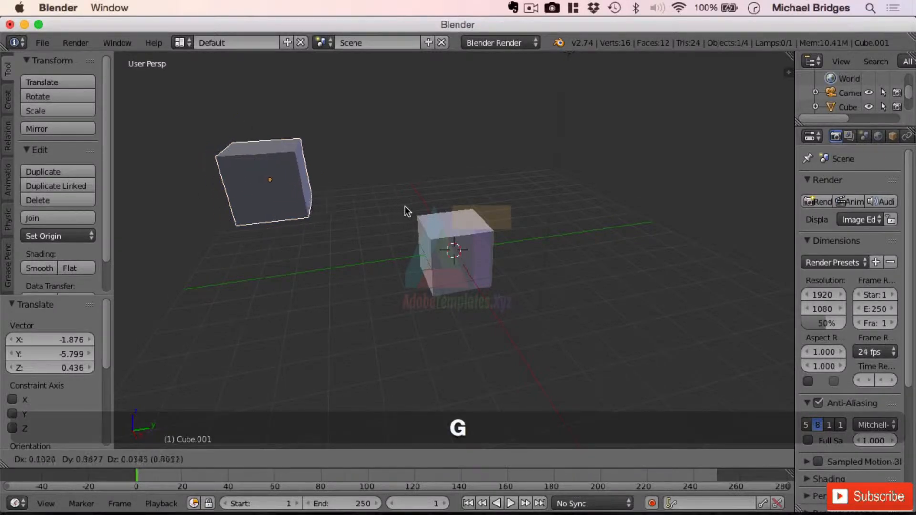
key(shift+Tab)
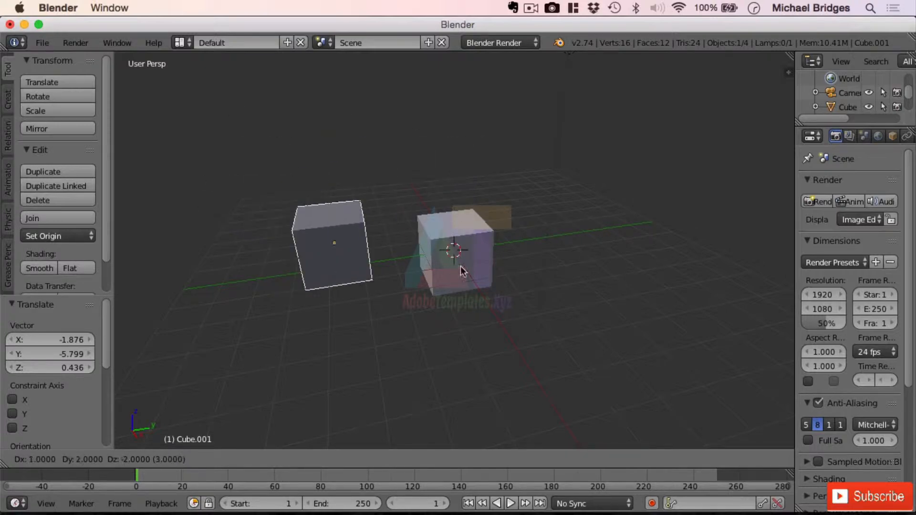
click(437, 211)
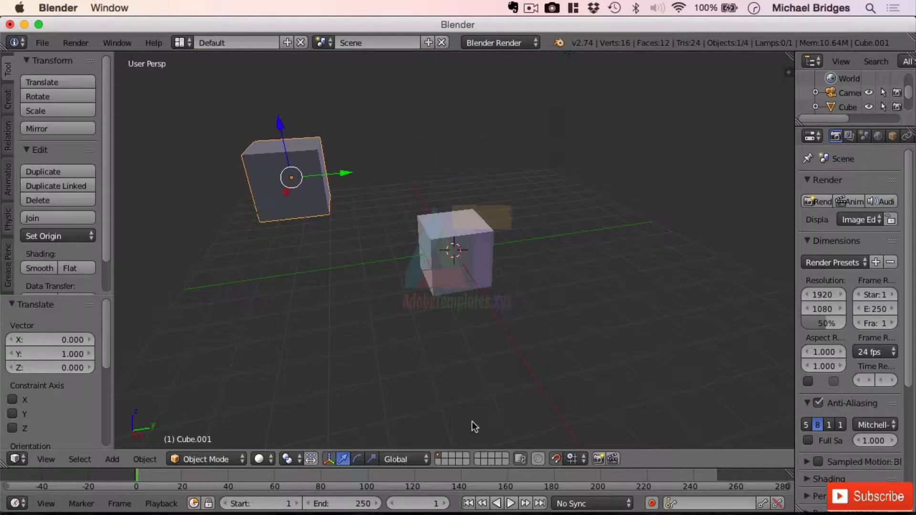
- Set the snap element to Face and move the second cube against a side face of the first cube
click(585, 458)
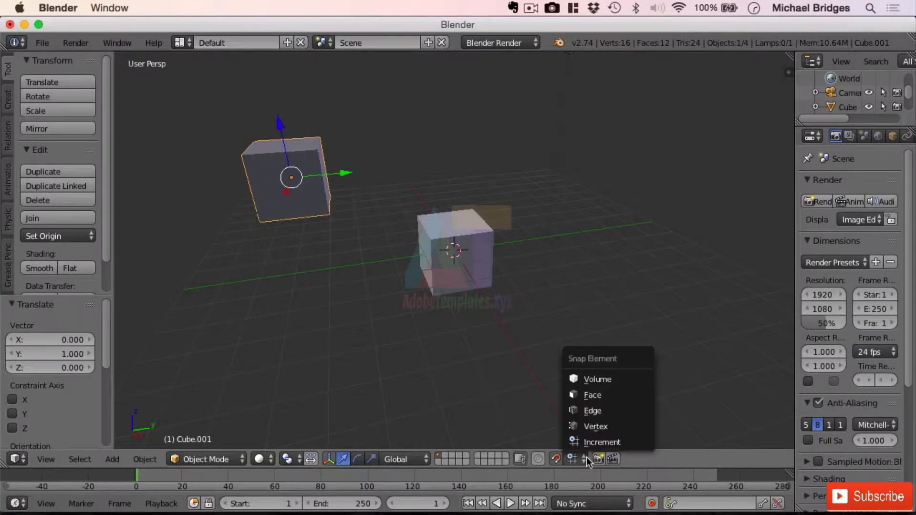
click(595, 394)
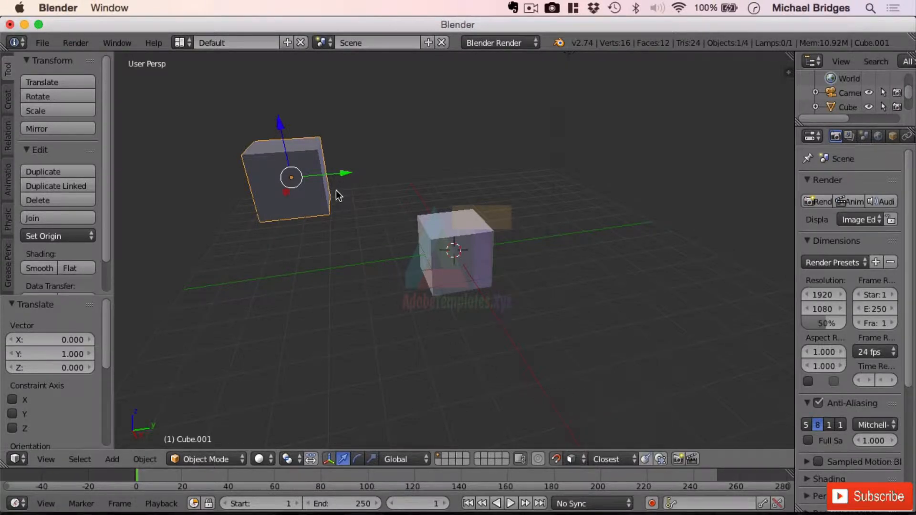
key(g)
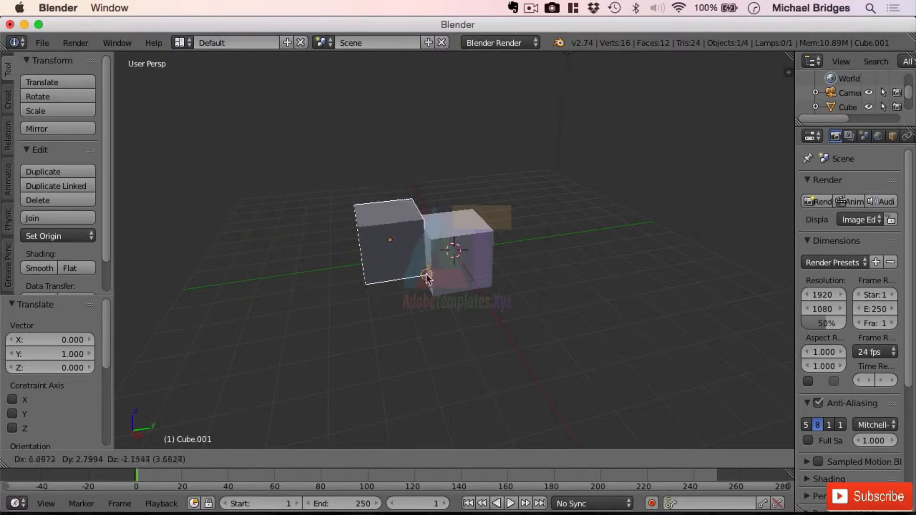
click(429, 271)
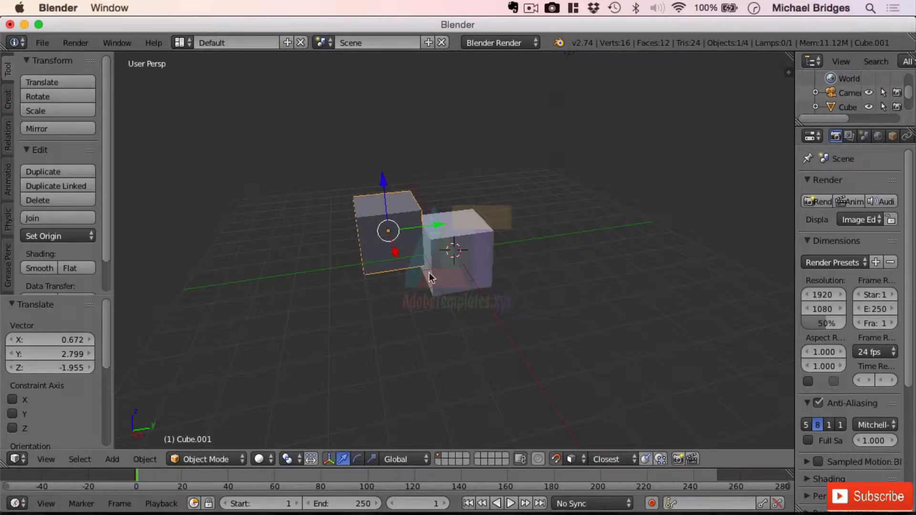
- Set the snap element to Edge and move the second cube freely away by about X -1.15, Y -3.46, Z 0.31
click(571, 459)
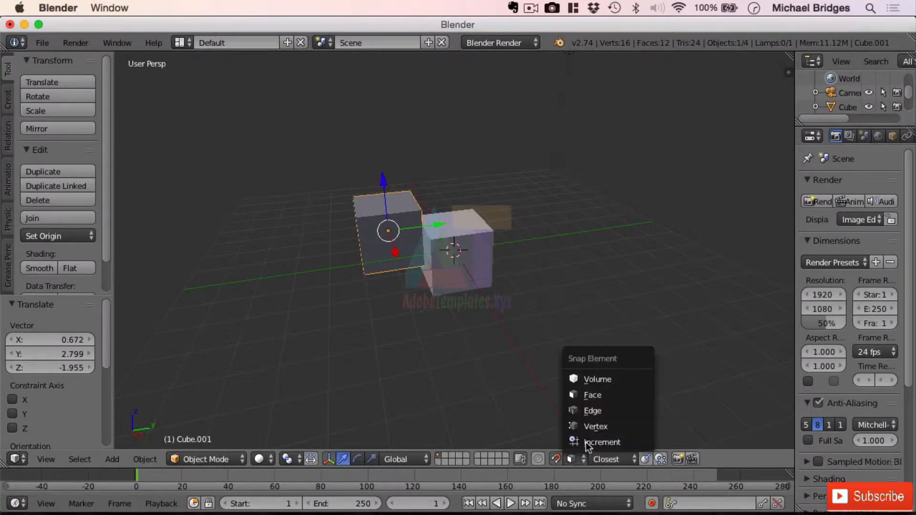
click(602, 410)
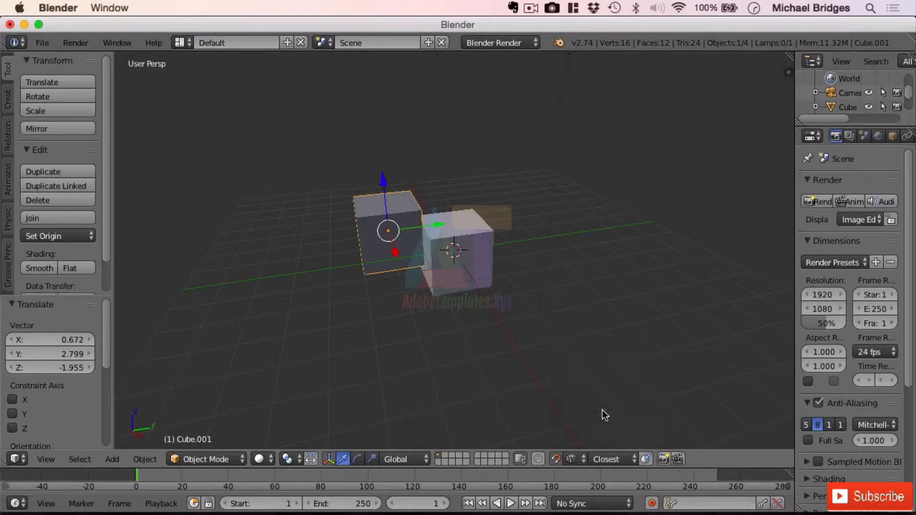
key(g)
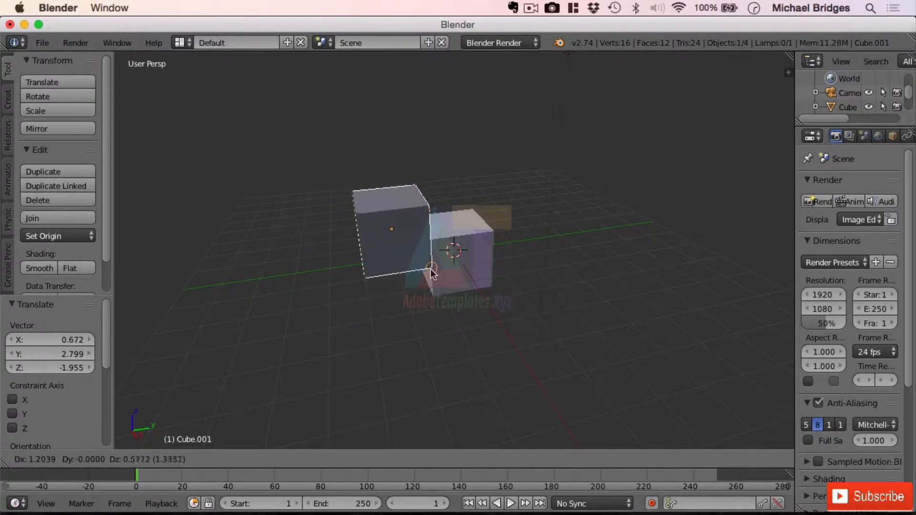
key(g)
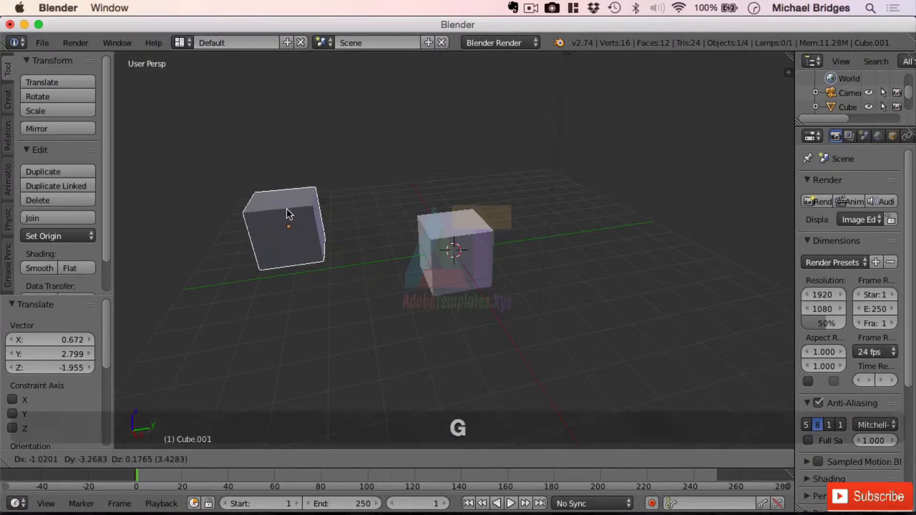
click(283, 210)
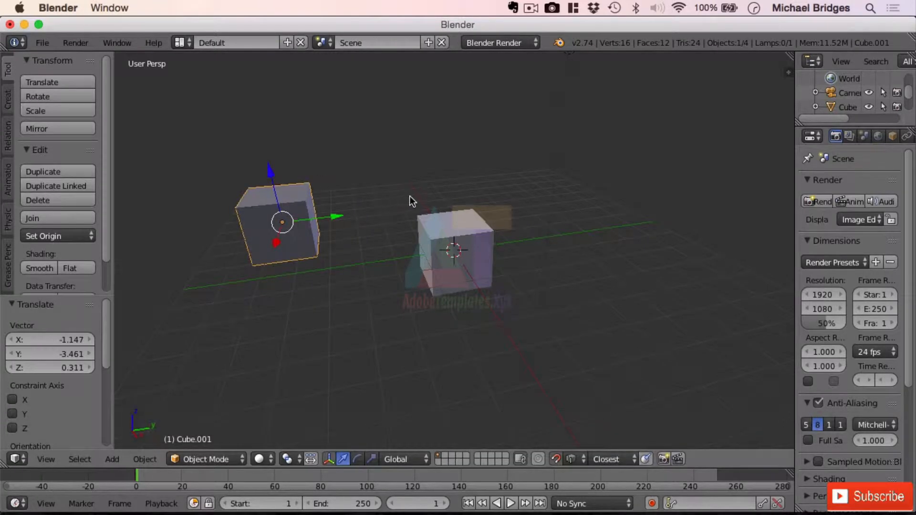
- Move the second cube by about X 2.35, Y 3.46, Z -0.3 so it snaps to an edge of the first cube
key(g)
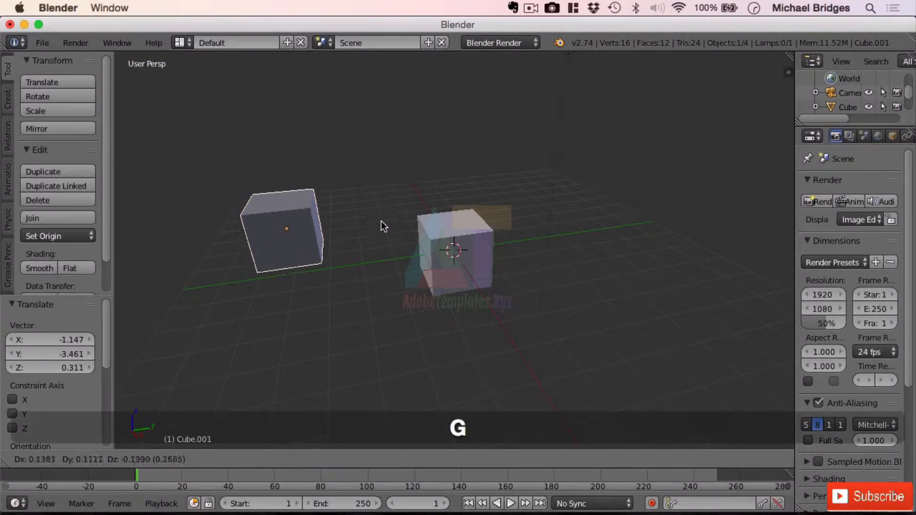
click(431, 285)
middle_drag(490, 233, 528, 205)
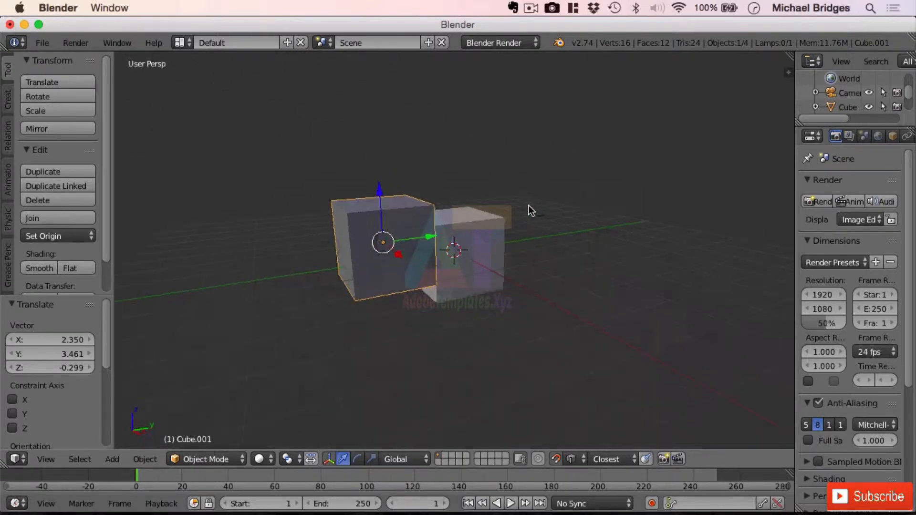
middle_drag(495, 178, 429, 171)
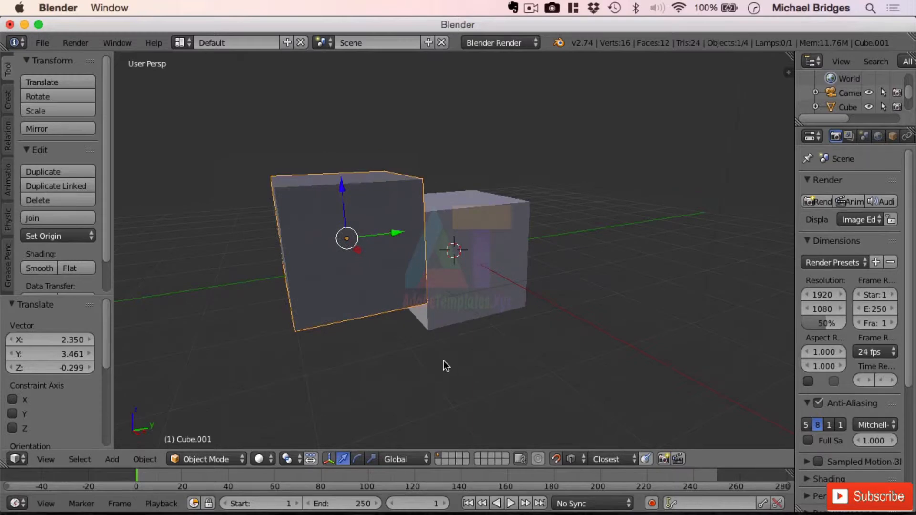
middle_drag(523, 351, 509, 244)
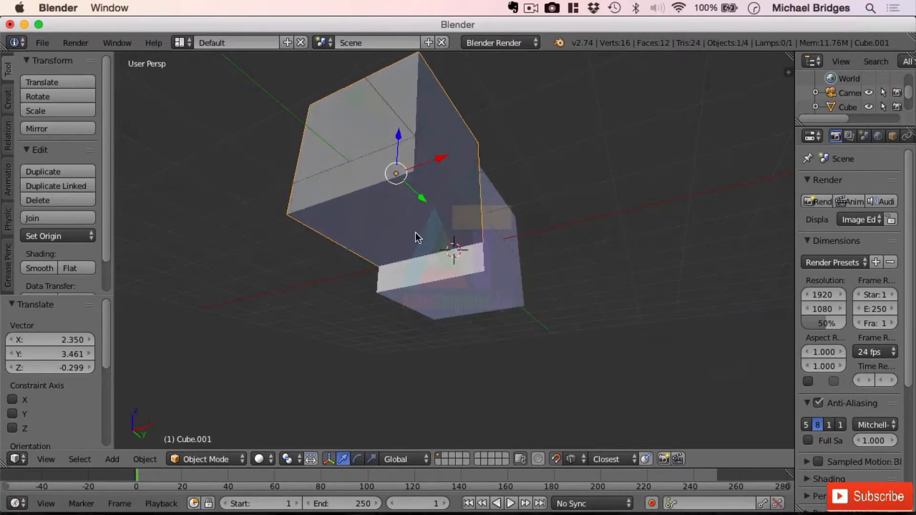
- Set the snap element to Vertex and move the second cube down about 0.49 units so its corners meet the first cube's
click(575, 460)
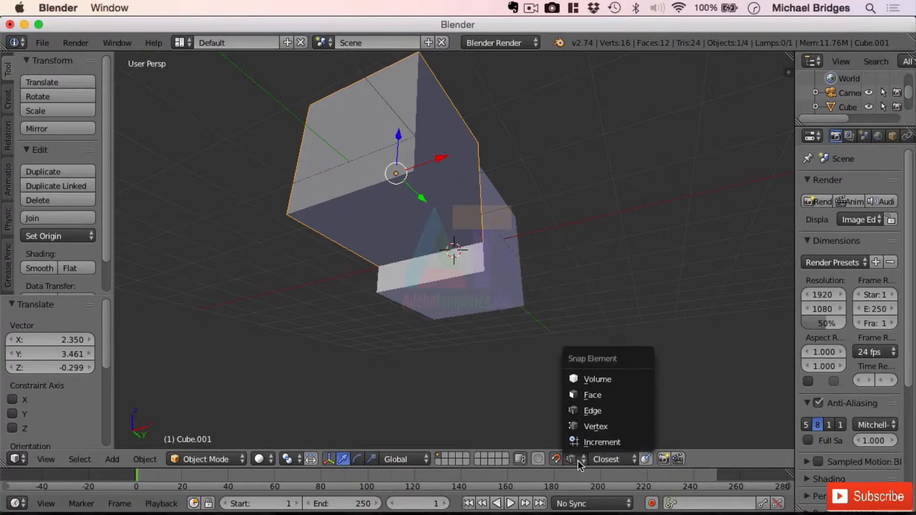
click(602, 428)
middle_drag(646, 235, 457, 258)
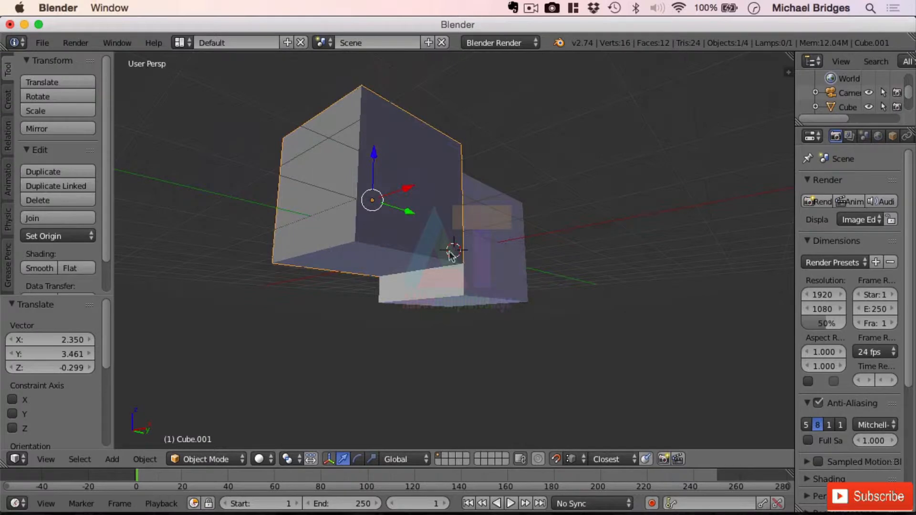
key(g)
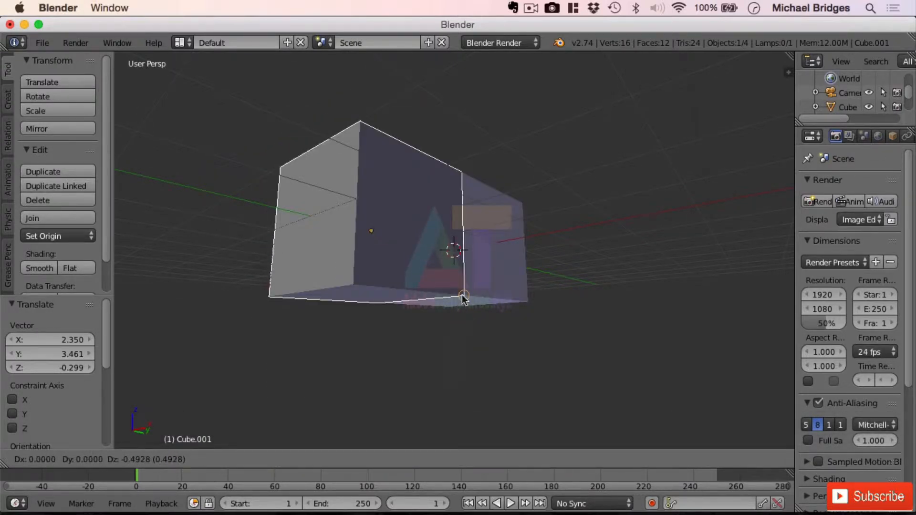
click(463, 298)
middle_drag(600, 210, 542, 291)
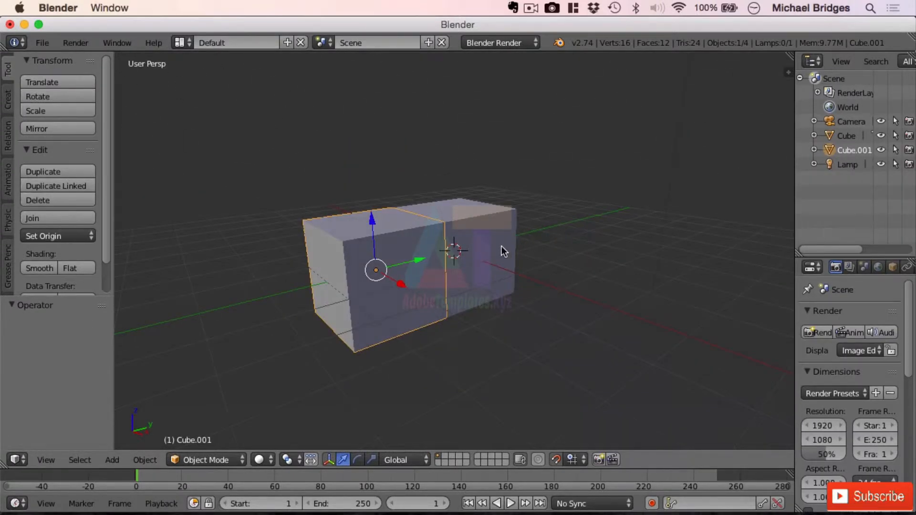
- Join the two cubes into one object and switch it to Edit Mode
shift+right_click(488, 245)
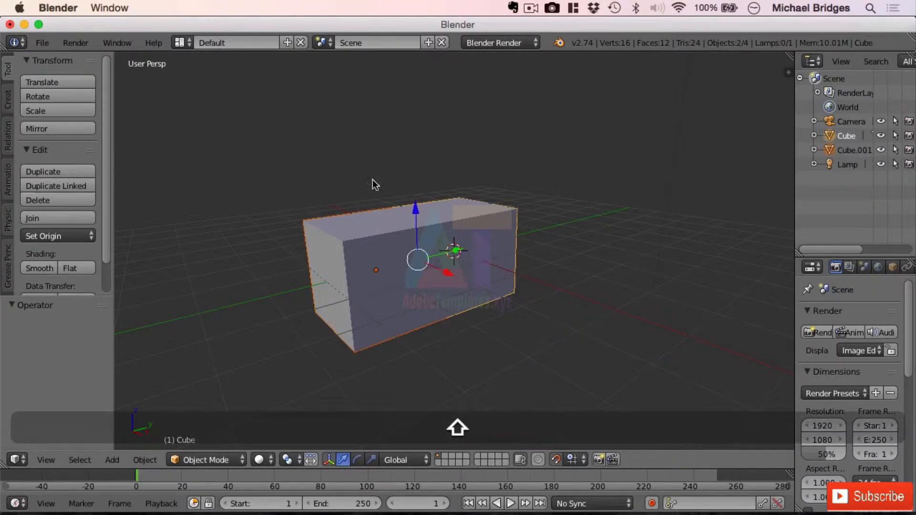
key(ctrl+j)
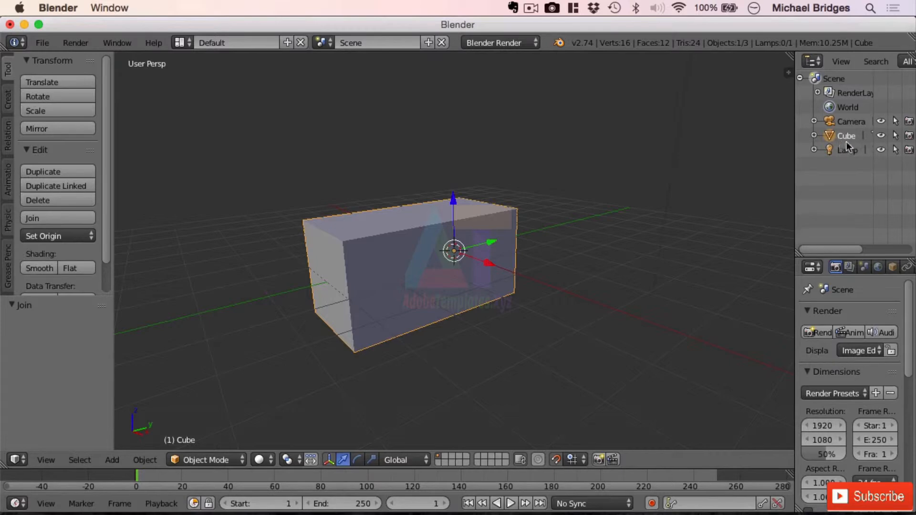
click(210, 461)
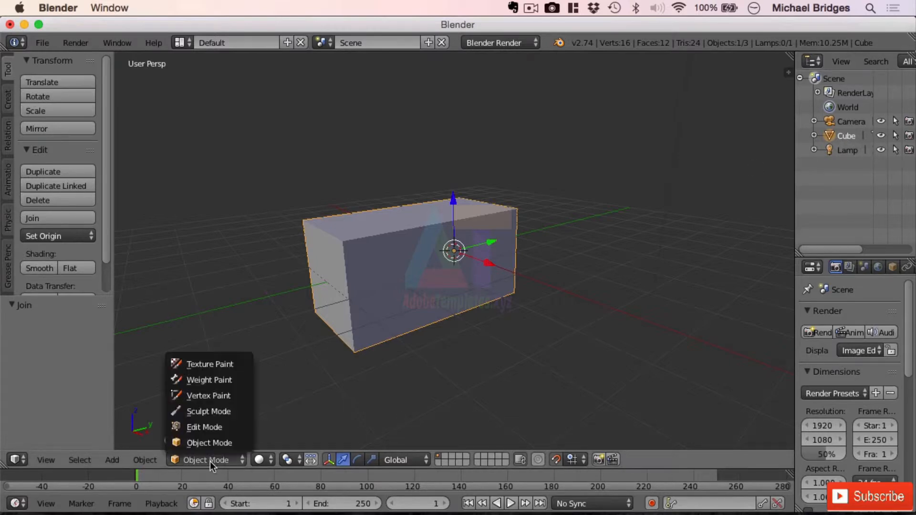
click(210, 428)
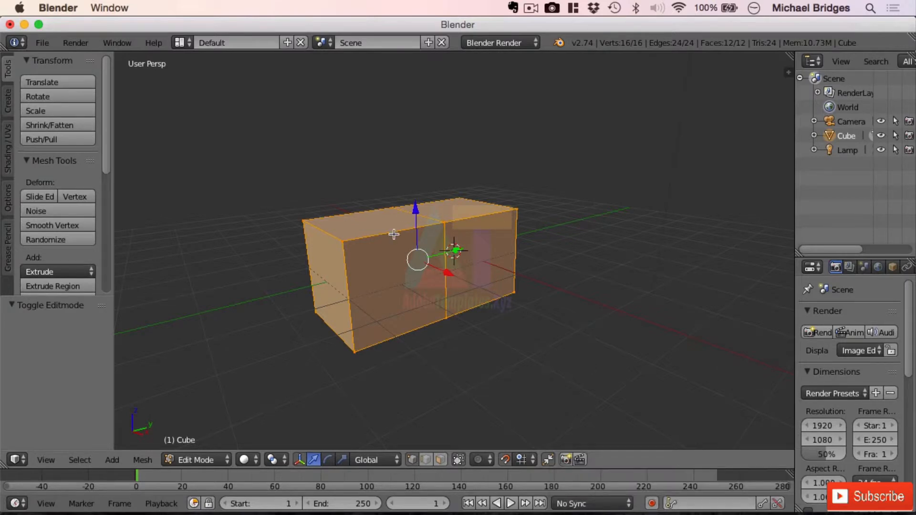
- Add another cube inside the joined mesh and move it 5 units along Y
key(shift+a)
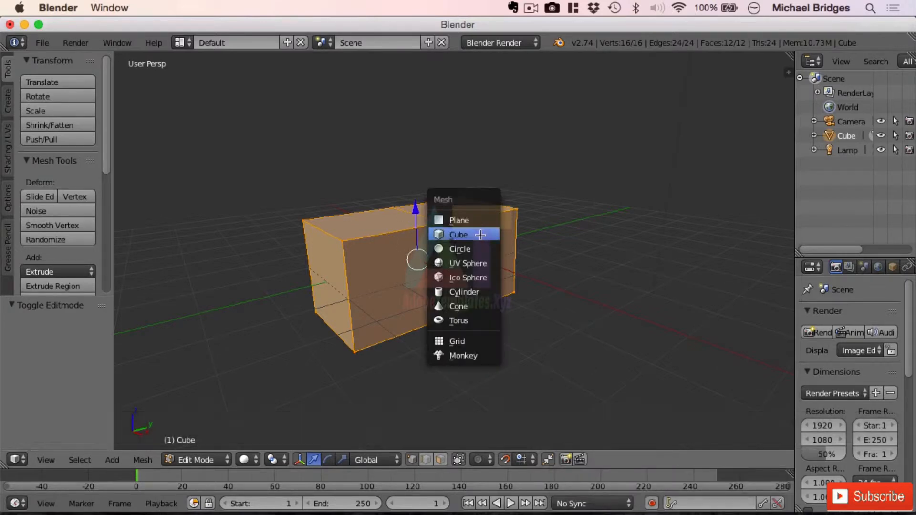
click(481, 235)
key(g)
key(y)
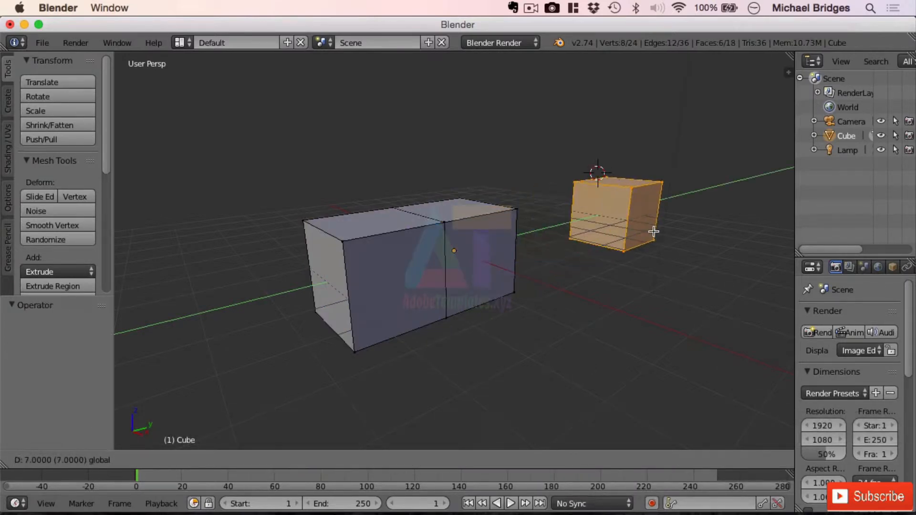
key(5)
key(Return)
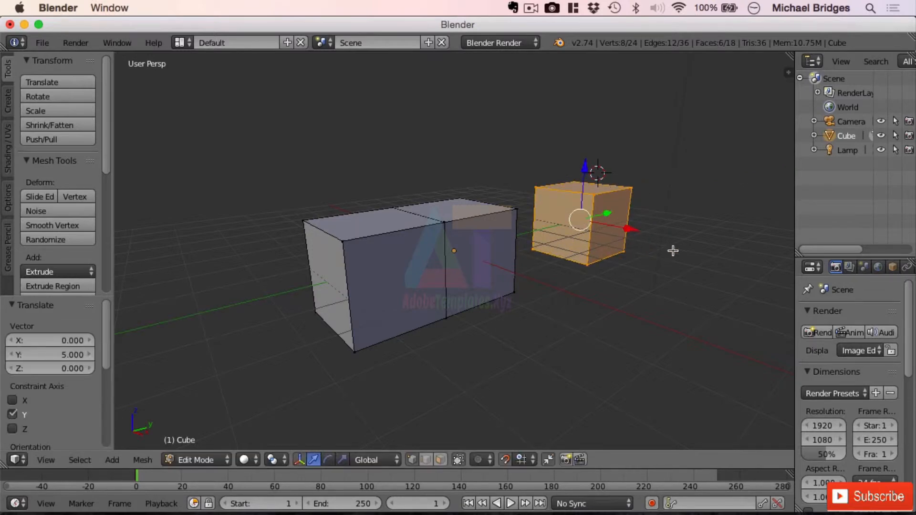
- Move the newly added cube -3 units along Y in grid increments, against the end of the joined block
middle_drag(695, 220, 647, 224)
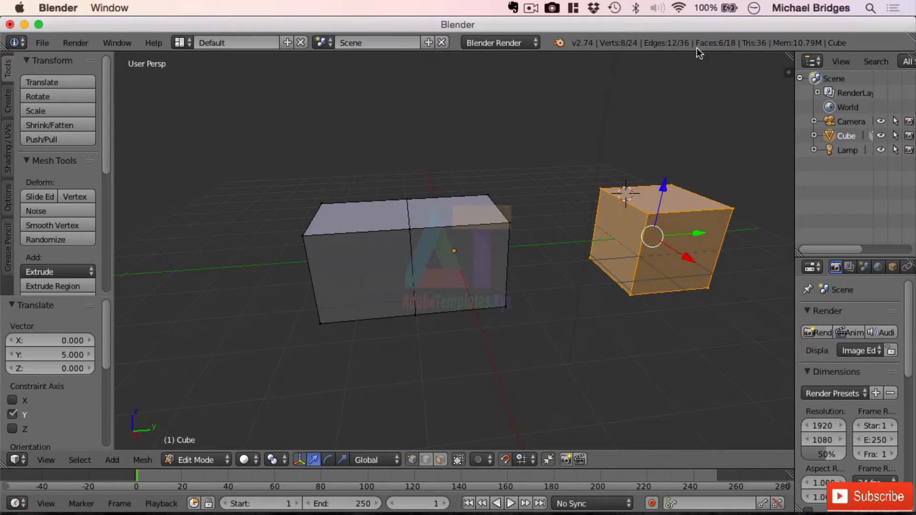
key(g)
key(y)
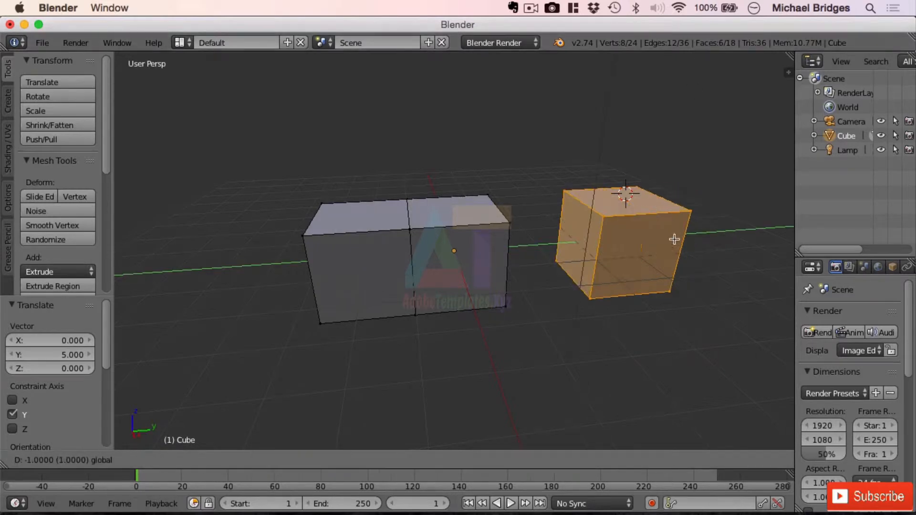
click(583, 256)
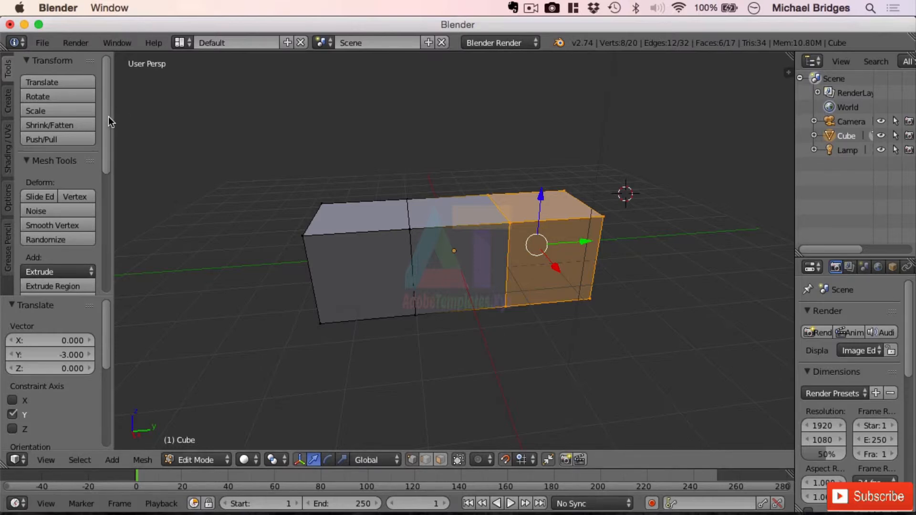
- Locate the Remove Doubles tool and raise the selected end cube of the mesh 1 unit along Z
drag(107, 116, 104, 237)
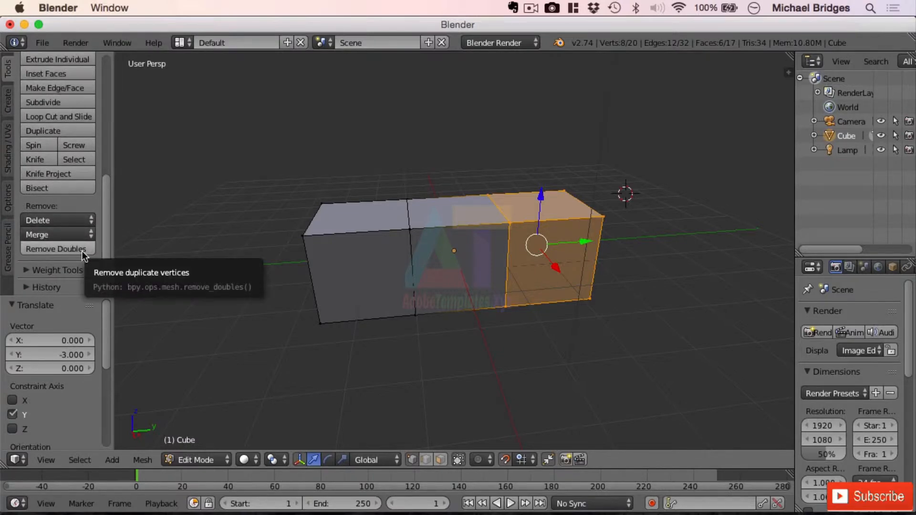
drag(542, 194, 540, 171)
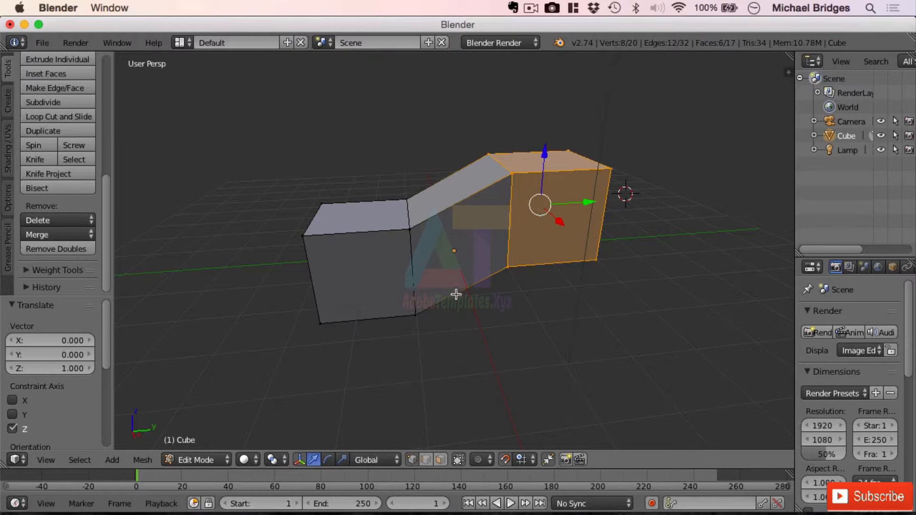
middle_drag(669, 230, 594, 230)
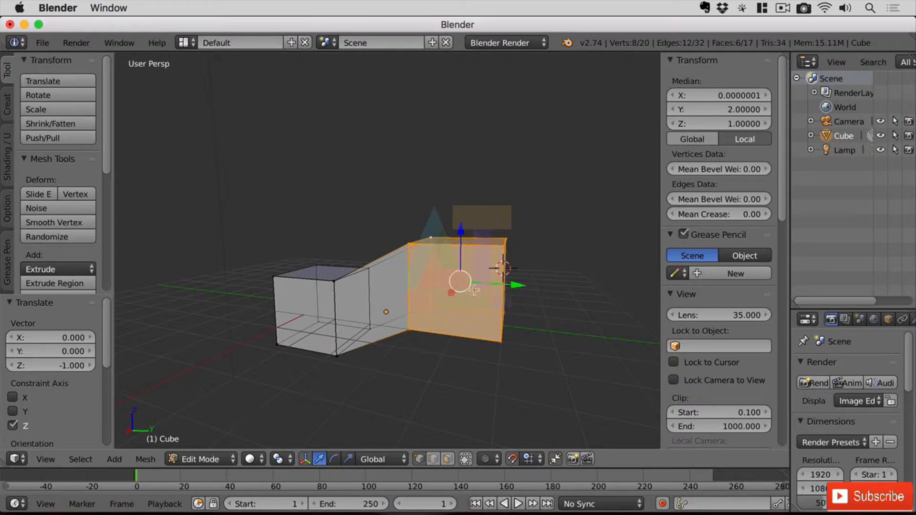
- Return to Object Mode, add a separate cube at the 3D cursor and move it 4 units along X
key(Tab)
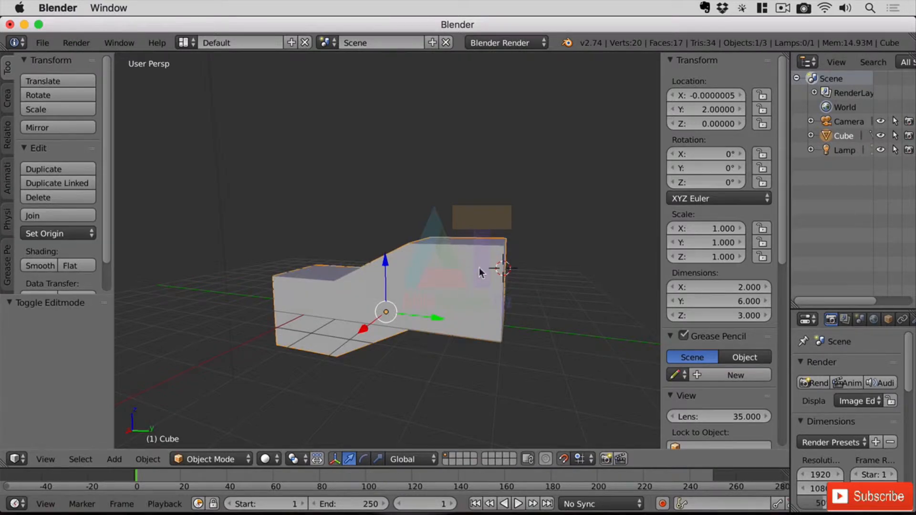
key(shift+a)
mouse_move(466, 192)
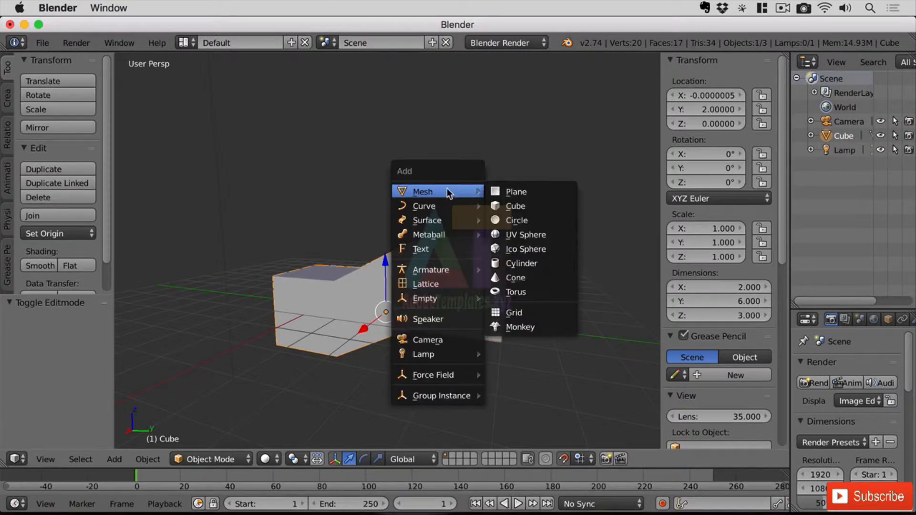
click(528, 203)
middle_drag(420, 310, 345, 211)
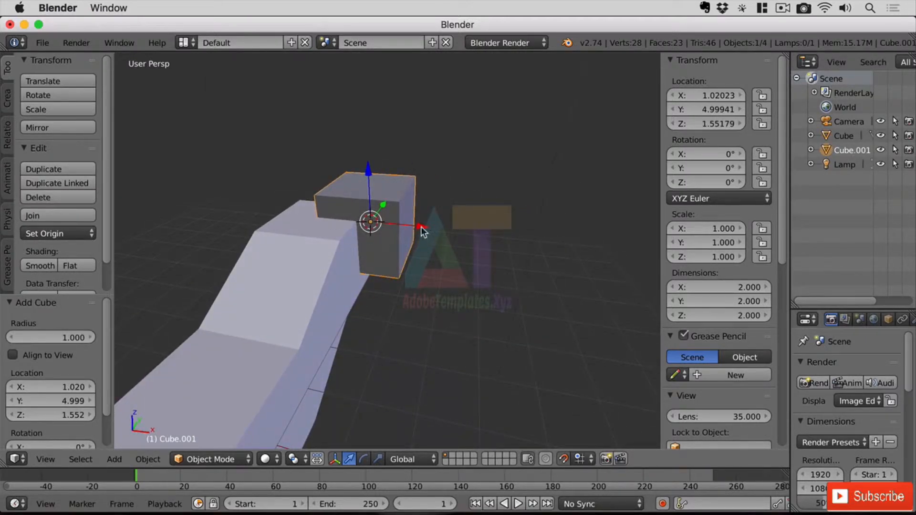
drag(421, 227, 568, 250)
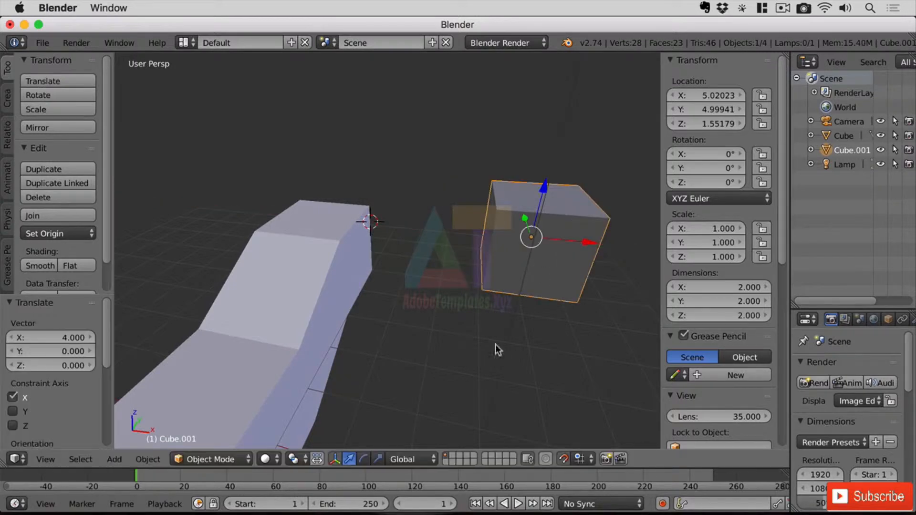
- Set the snap element to Vertex, try temporary snapping to the mesh's corner, and place the new cube about X -0.31, Y -0.06, Z 0.25 away
click(581, 460)
click(614, 429)
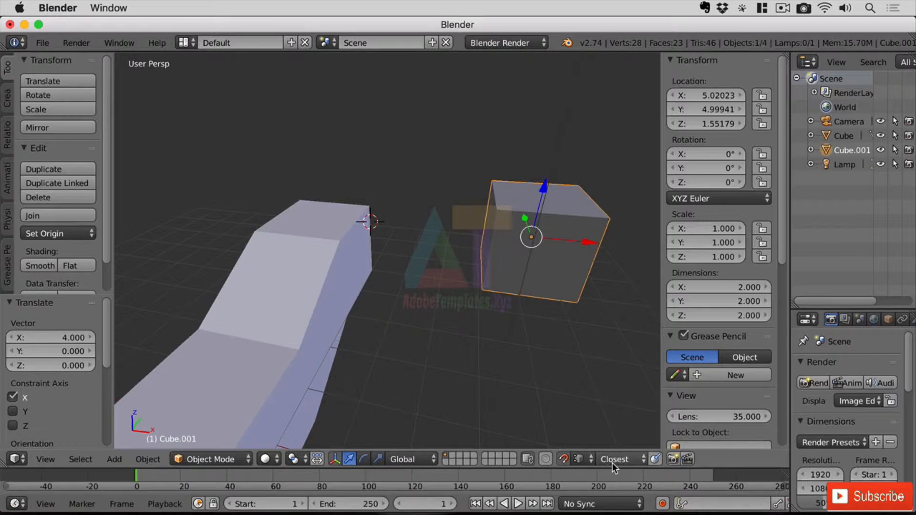
middle_drag(613, 305, 593, 302)
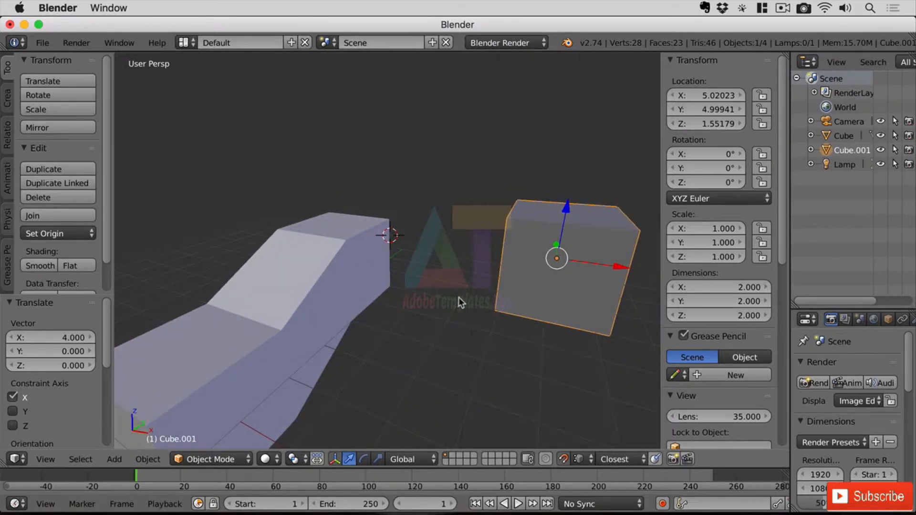
key(g)
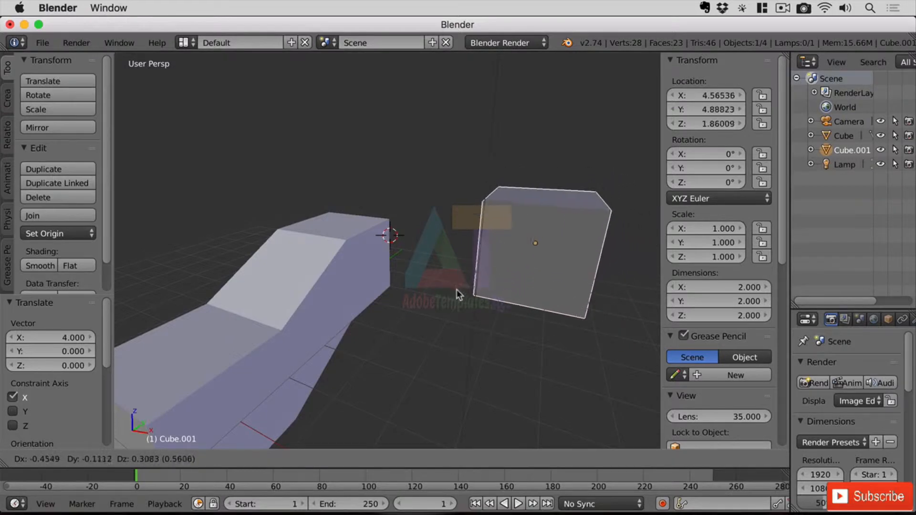
key(ctrl)
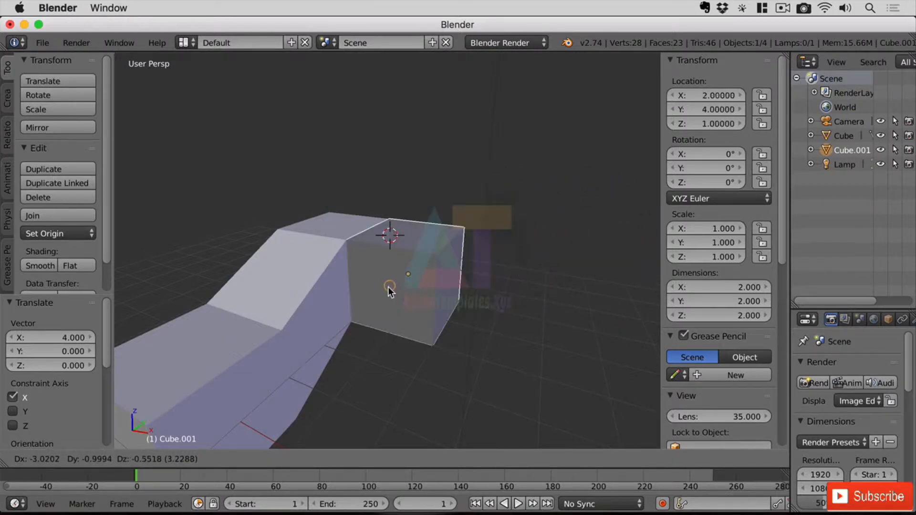
click(463, 291)
middle_drag(495, 294, 448, 302)
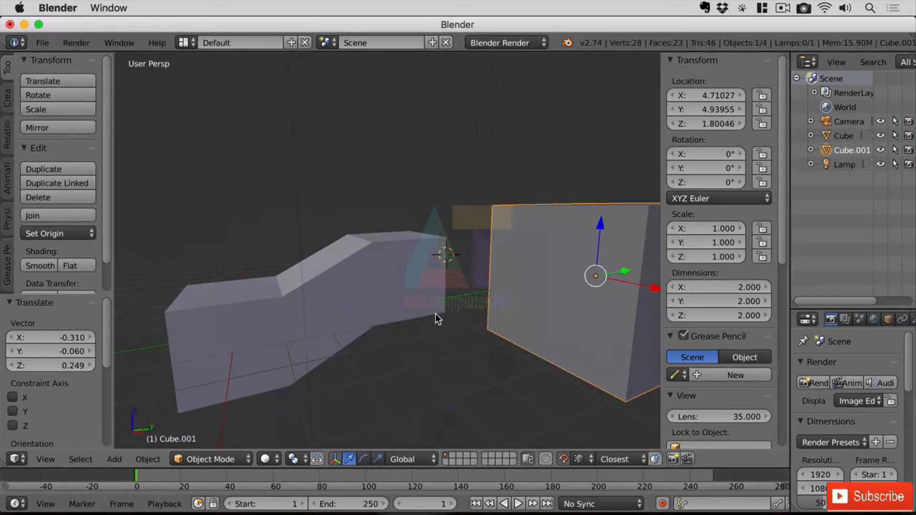
- Vertex-snap the separate cube to the lower corner of the mesh's raised end, placing it at X 2, Y 4, Z 1
middle_drag(477, 334, 531, 354)
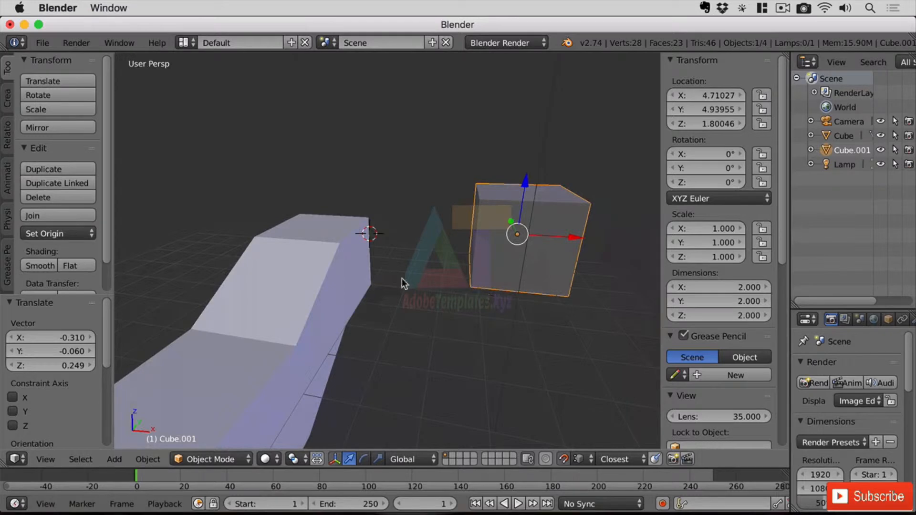
key(g)
click(370, 280)
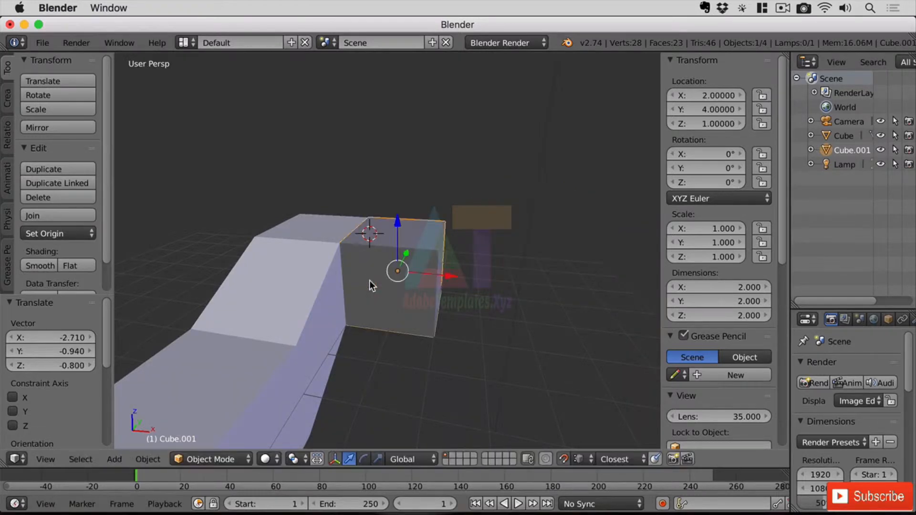
- Move the cube about 3.16 units along Y and temporarily snap it back to the raised end's lower corner, at X 2, Y 6, Z 1
middle_drag(587, 246, 489, 270)
key(g)
key(y)
click(654, 294)
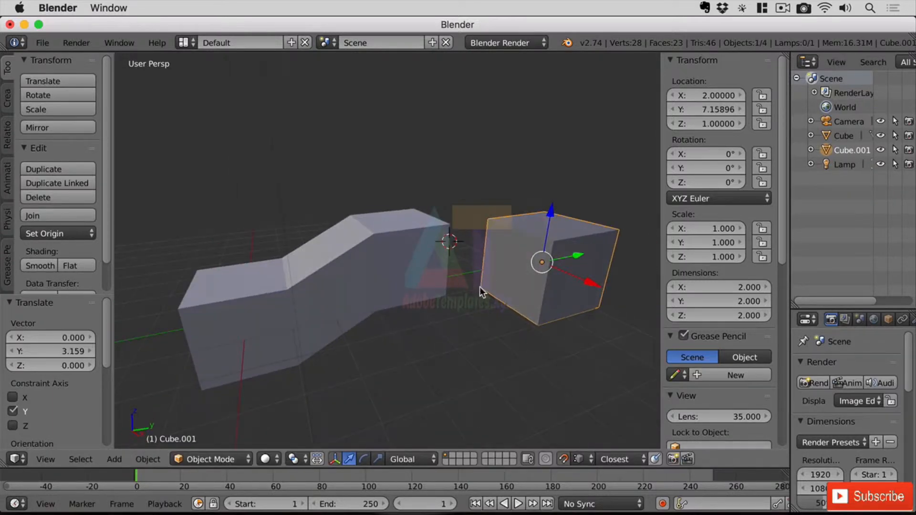
key(g)
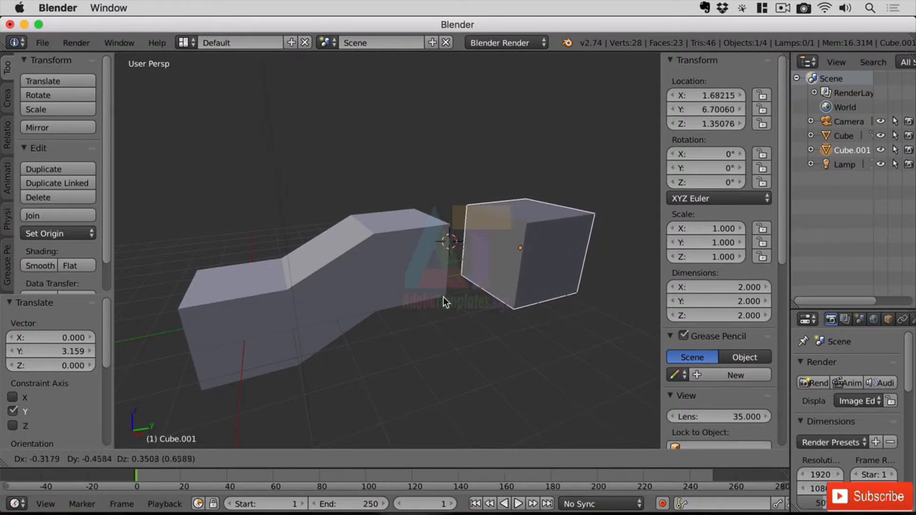
ctrl+click(445, 298)
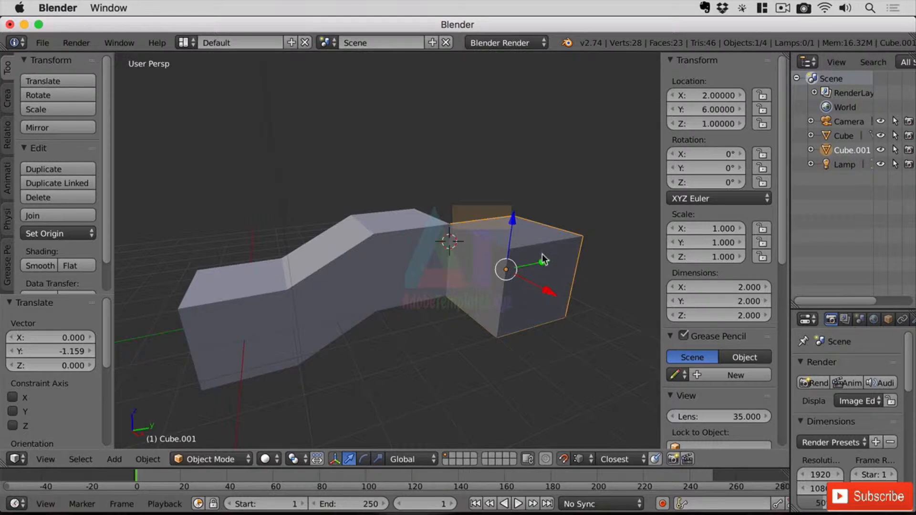
- Move the cube about 1.24 units along Y away from the mesh and try another move constrained to a single axis
drag(543, 263, 596, 243)
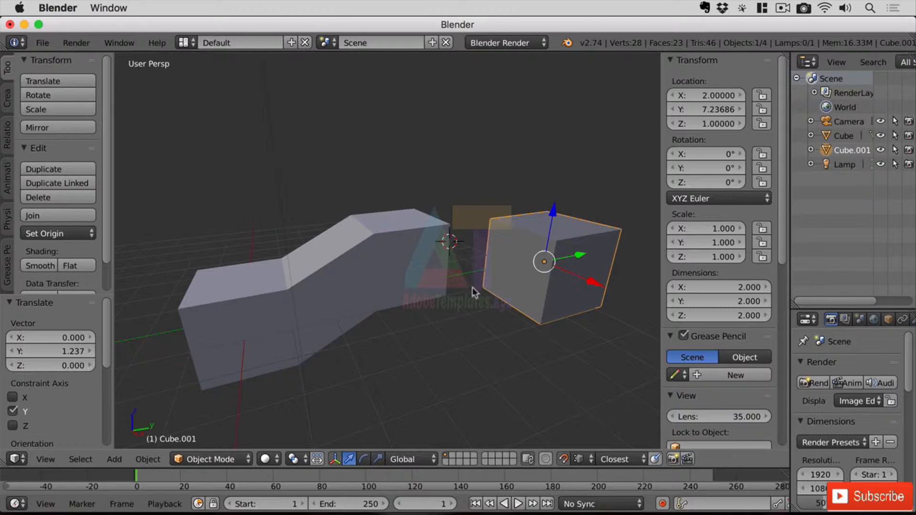
key(g)
key(y)
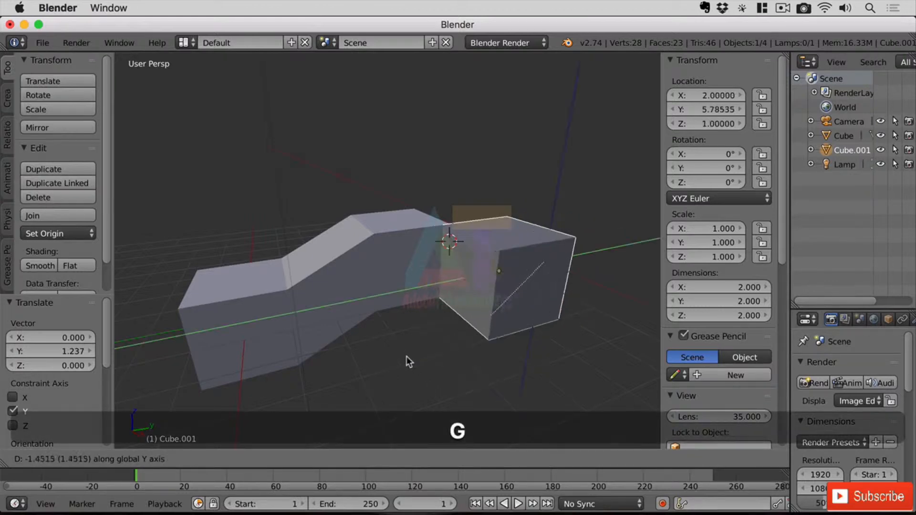
key(z)
key(Escape)
- Vertex-snap the cube to the far bottom corner of the mesh's low end, overlapping its first block at the origin
middle_drag(392, 346, 416, 345)
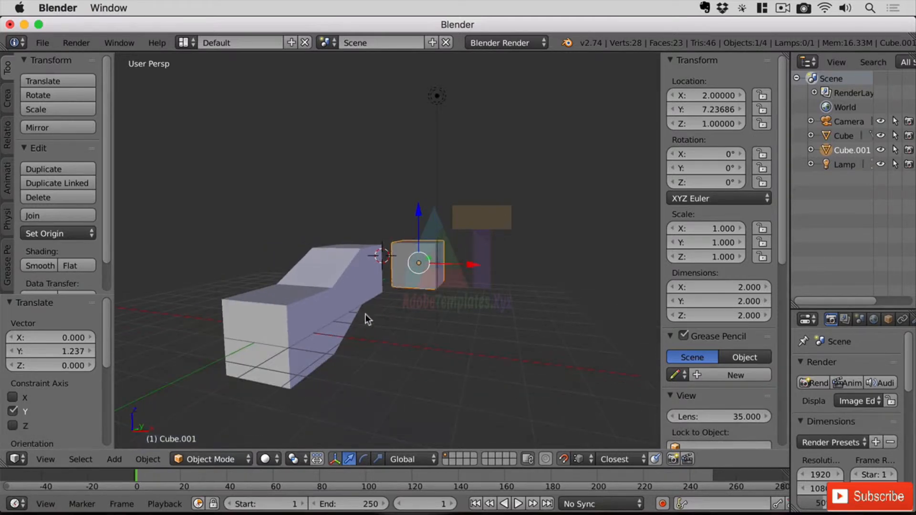
key(g)
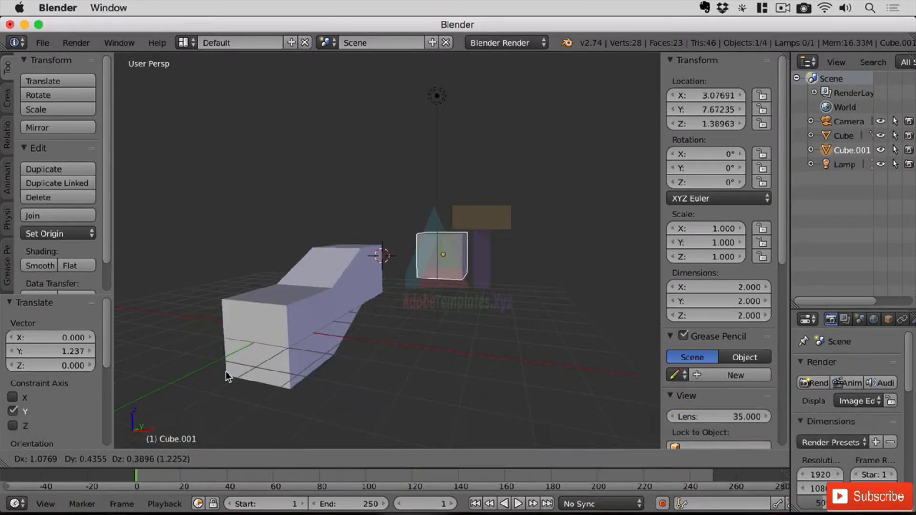
click(228, 371)
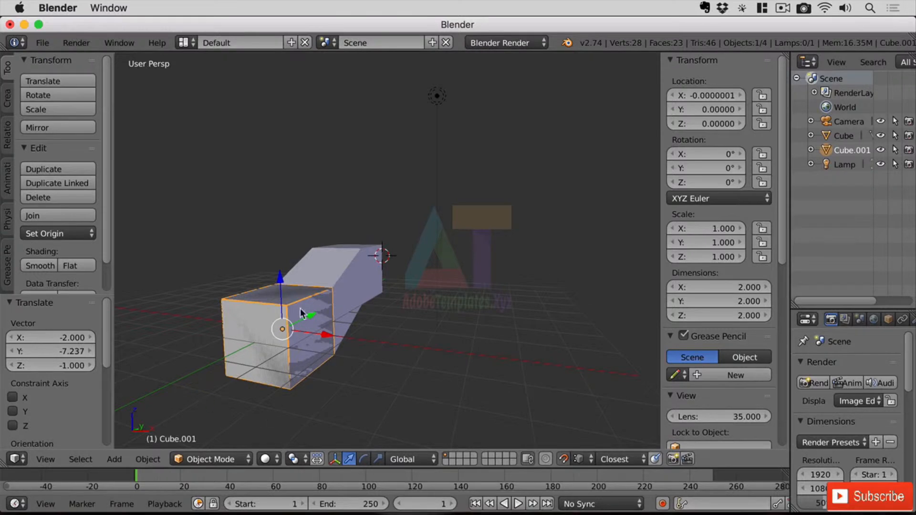
- Move the cube about -4.6 units along Y and vertex-snap it against the mesh's low end, at Y -2
middle_drag(364, 376, 324, 308)
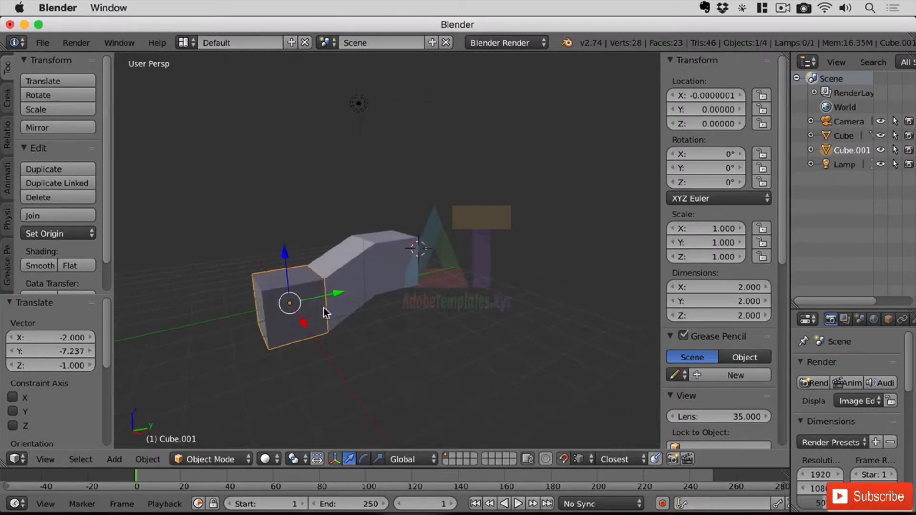
drag(339, 290, 196, 317)
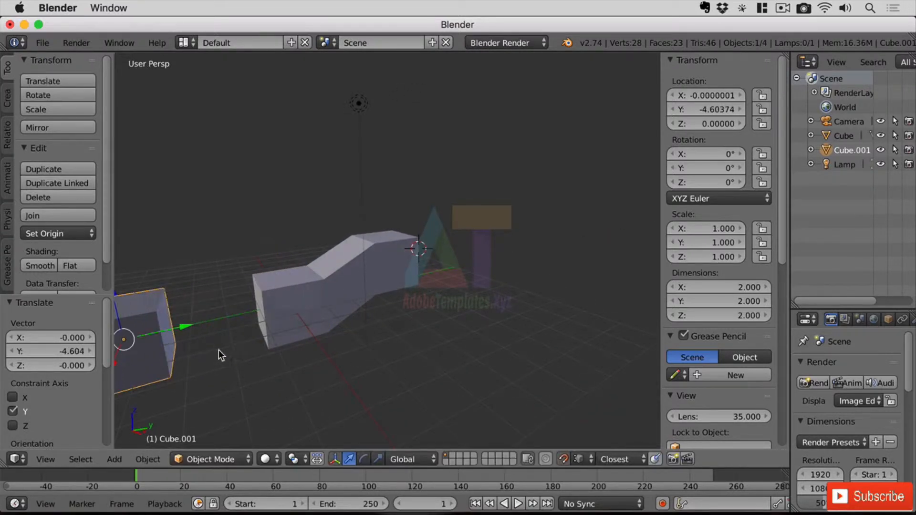
middle_drag(218, 351, 302, 333)
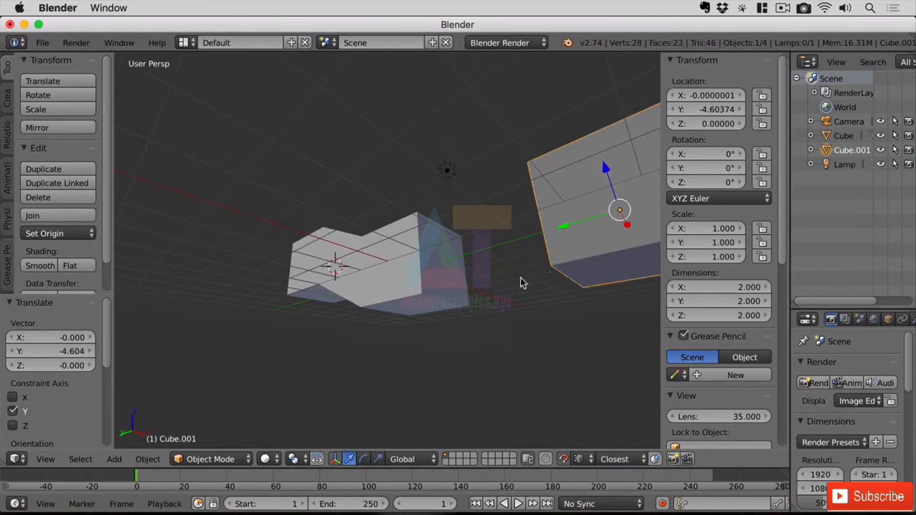
key(g)
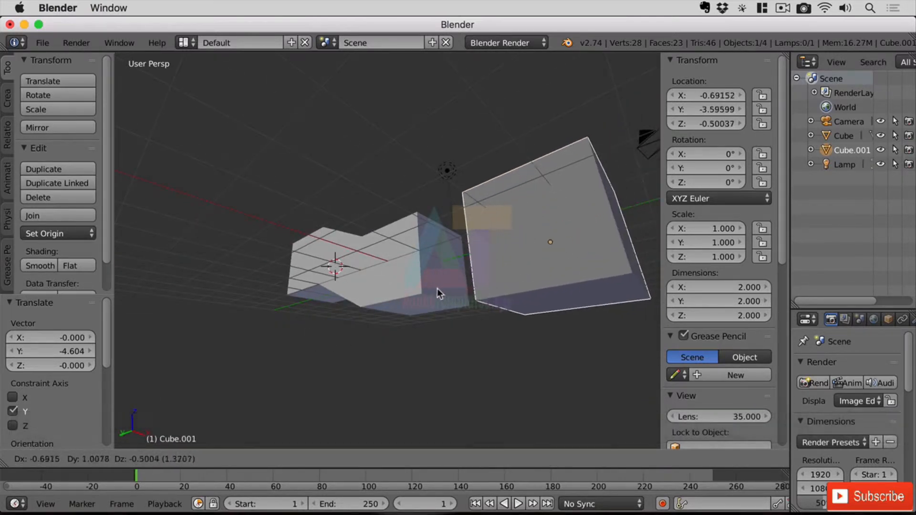
click(421, 294)
- Review the snap target options and keep Closest as the snap target
middle_drag(507, 276, 453, 281)
shift+middle_drag(391, 305, 457, 268)
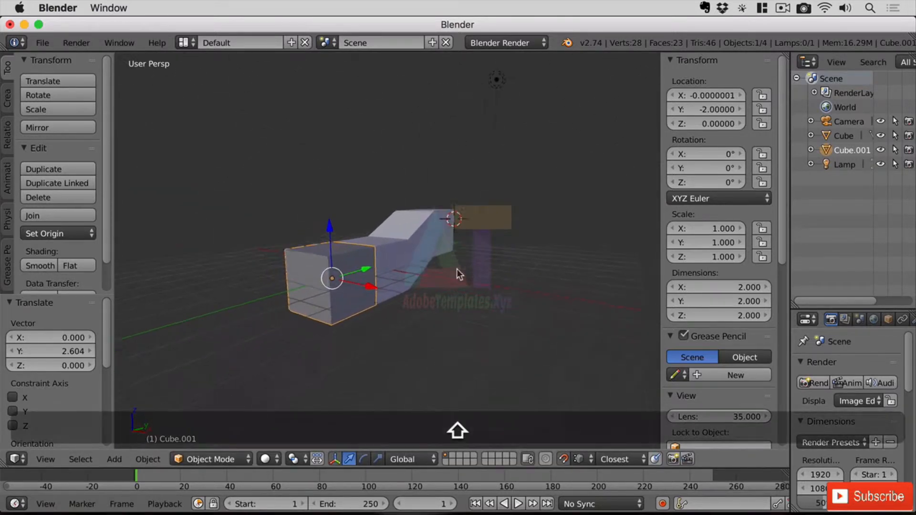
scroll(391, 259, up, 2)
scroll(391, 260, up, 1)
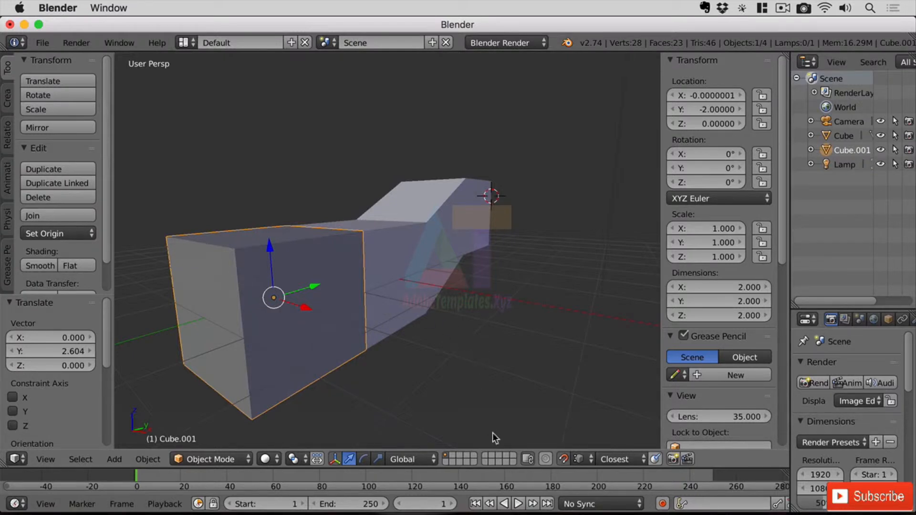
click(623, 460)
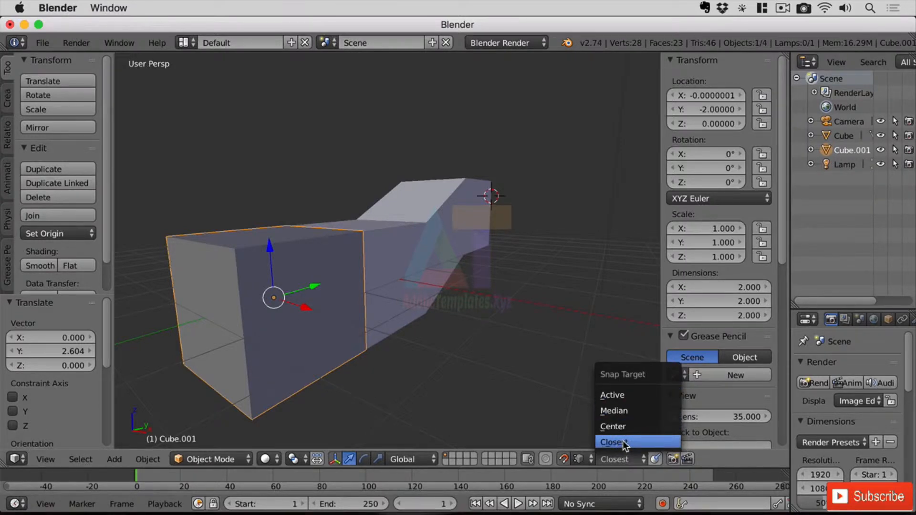
click(623, 442)
- Move the cube freely past the mesh's raised end, by about X 1.37, Y 9.91, Z 1.41
scroll(515, 313, down, 3)
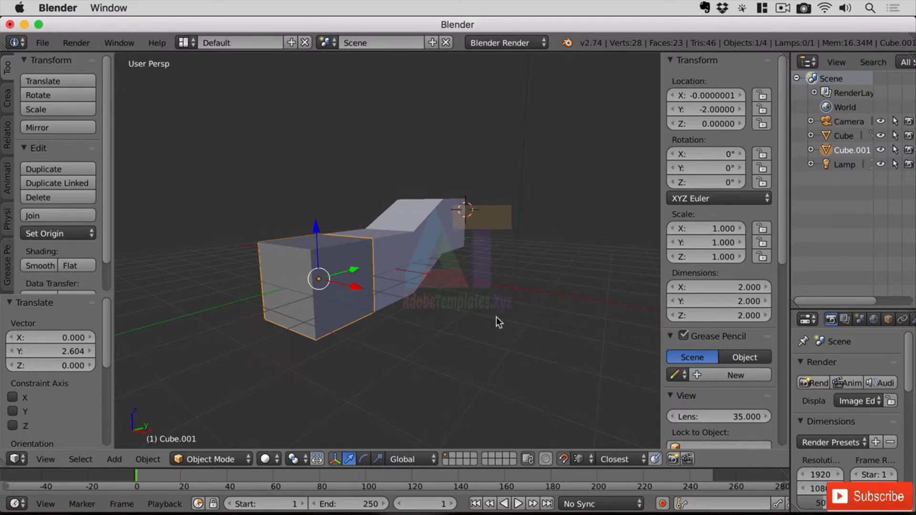
middle_drag(479, 234, 433, 248)
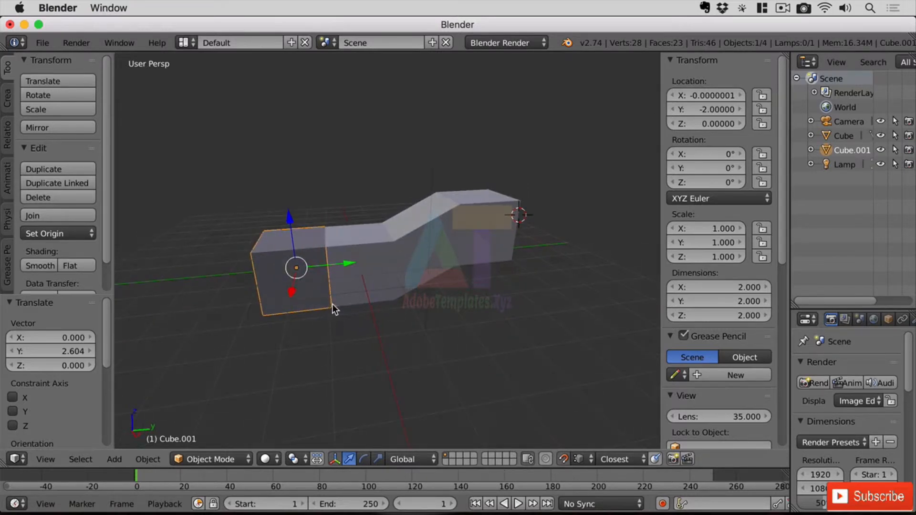
key(g)
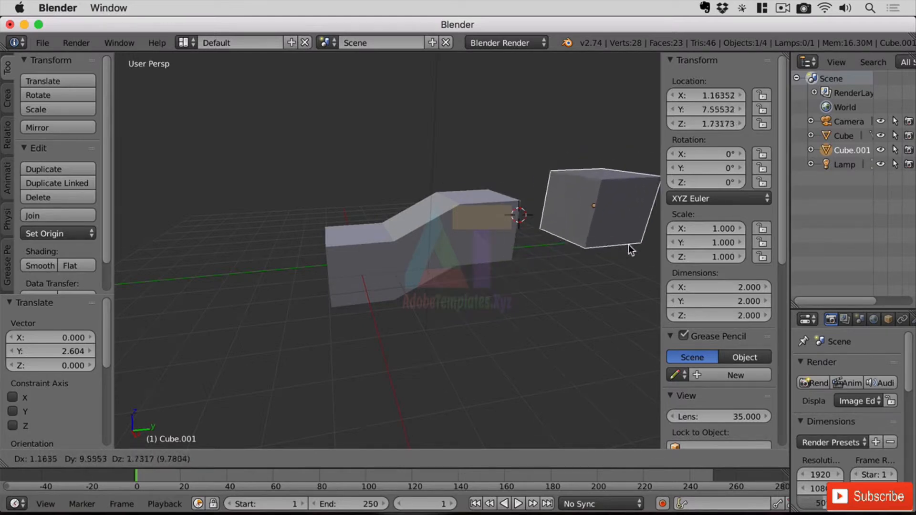
click(639, 253)
- Shift the cube about -1.95 units along X and vertex-snap it flush against the raised end, at X 0, Y 6, Z 1
middle_drag(613, 312, 585, 311)
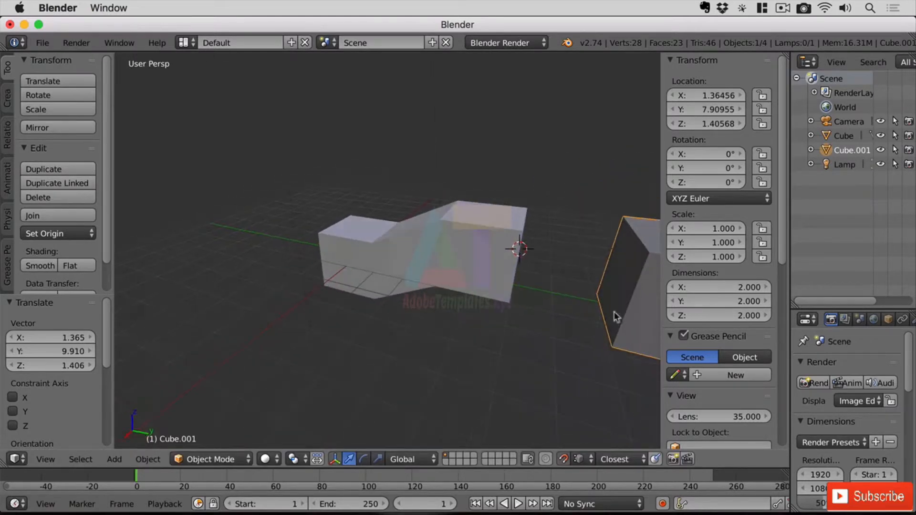
scroll(615, 312, down, 3)
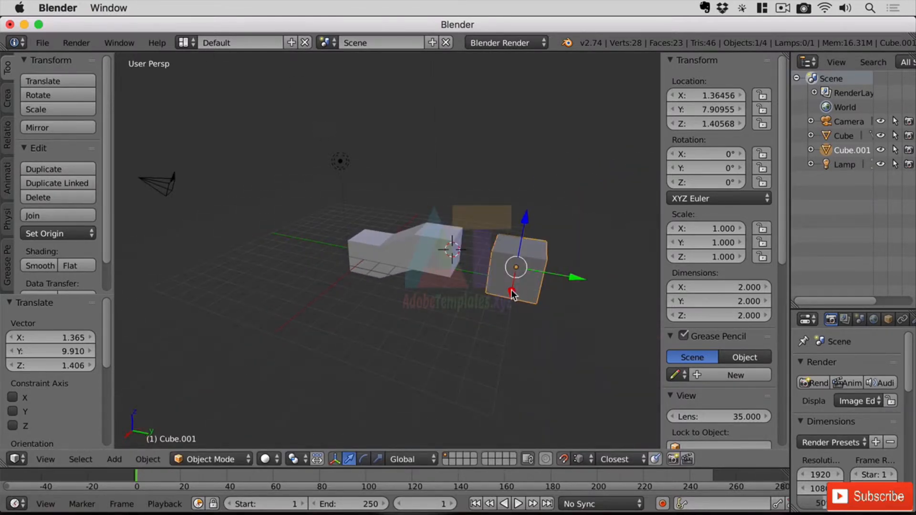
drag(511, 294, 525, 225)
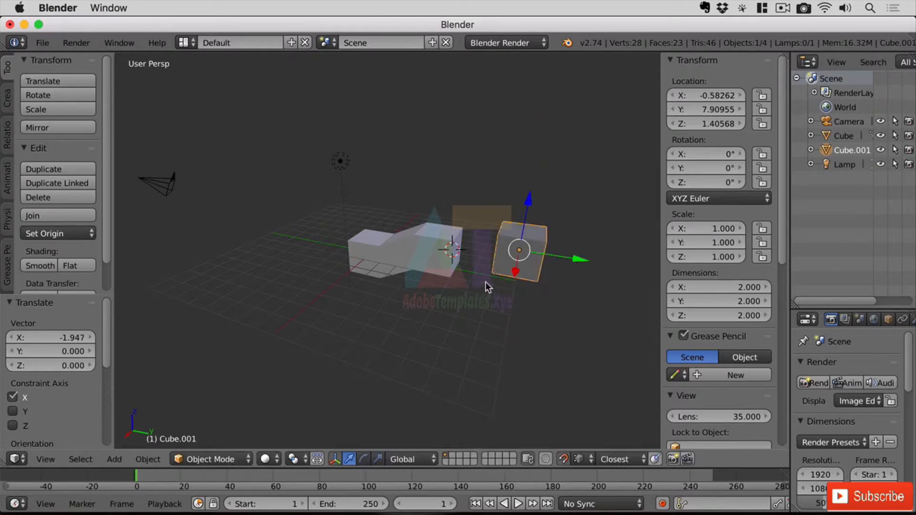
key(g)
click(451, 278)
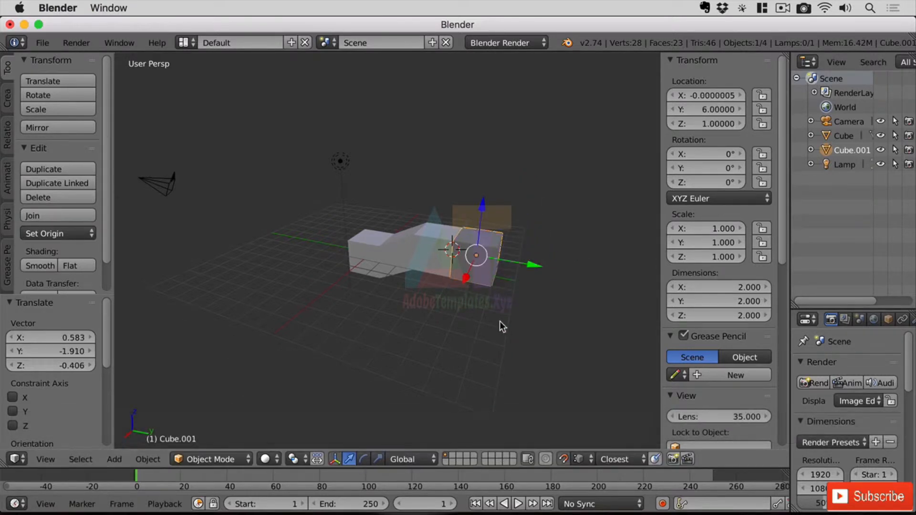